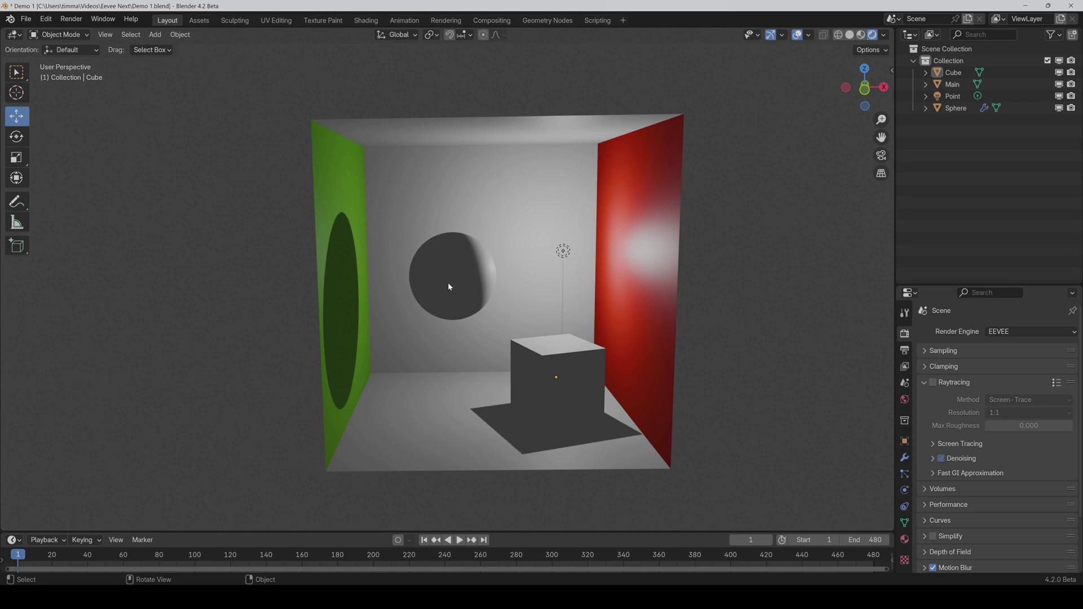
Step: Enable EEVEE ray tracing, then grab the Point light and cancel the move
{"action": "left_click", "coordinate": [933, 383]}
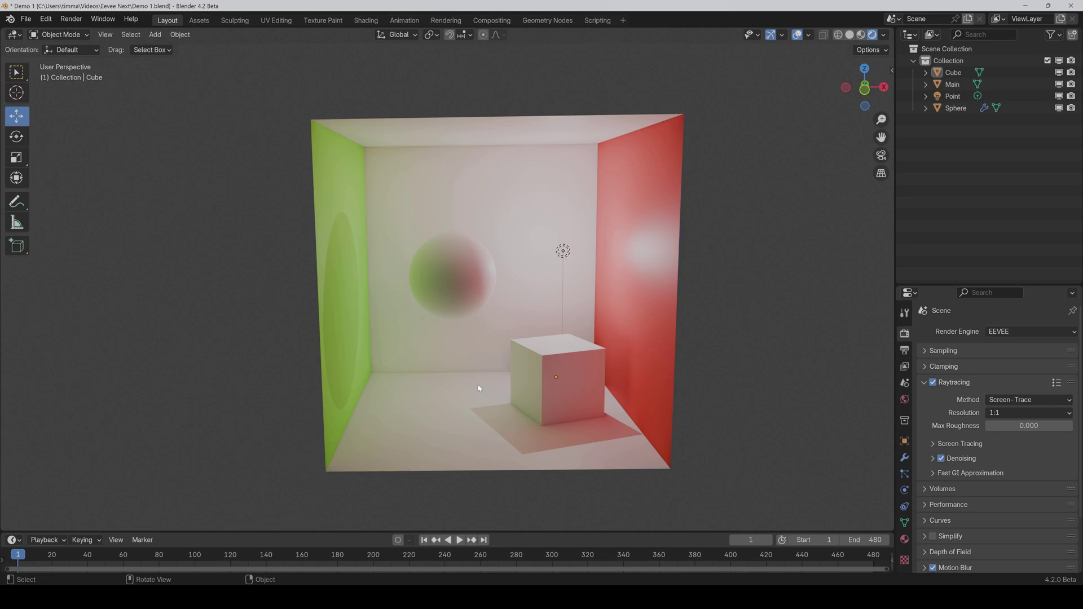
{"action": "left_click", "coordinate": [565, 253]}
{"action": "key", "text": "g"}
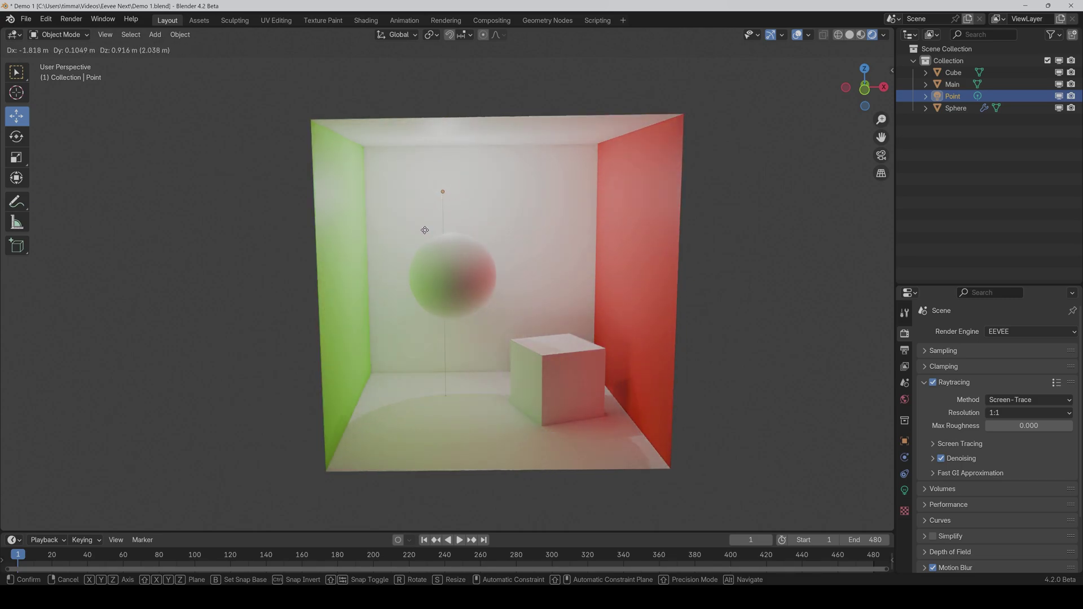
{"action": "key", "text": "Escape"}
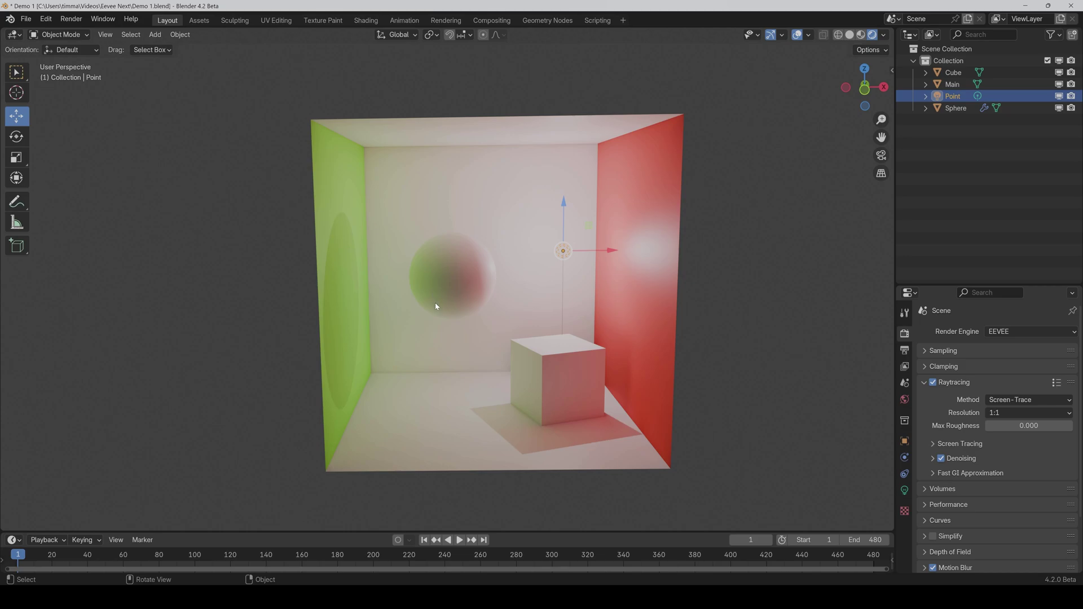
Step: Orbit and zoom around the room to inspect the sphere's coloured bounce lighting
{"action": "middle_click_drag", "start_coordinate": [437, 307], "coordinate": [464, 314]}
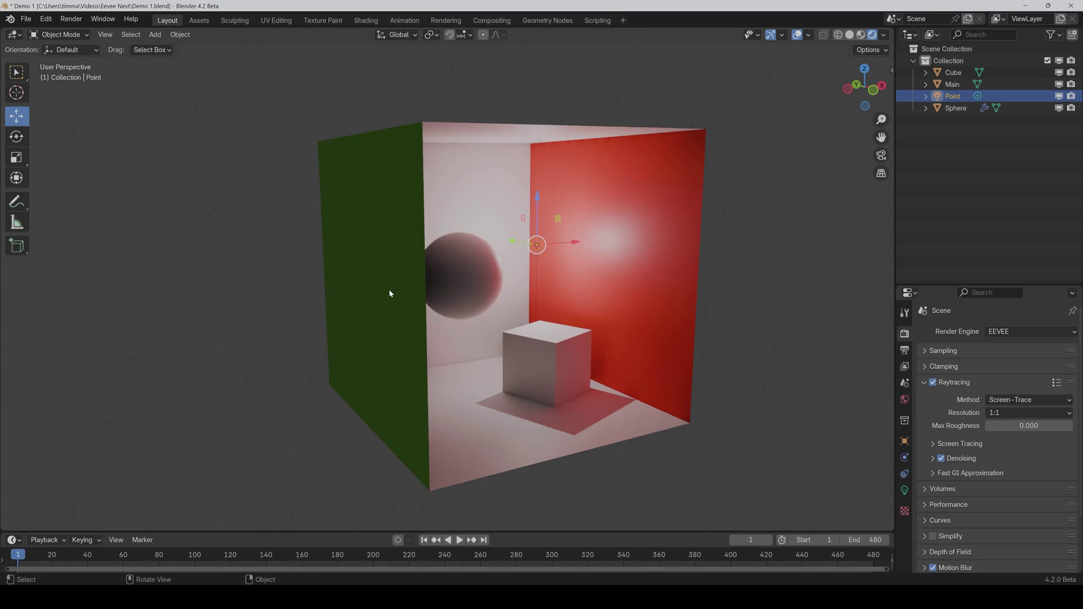
{"action": "middle_click_drag", "start_coordinate": [715, 344], "coordinate": [621, 320]}
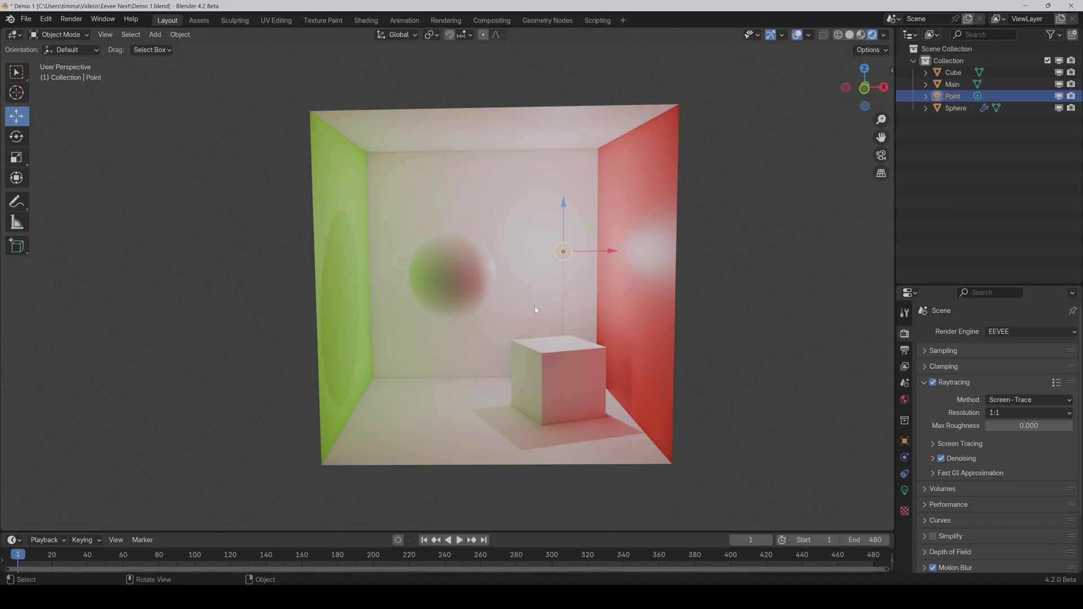
{"action": "middle_click_drag", "start_coordinate": [536, 310], "coordinate": [709, 276]}
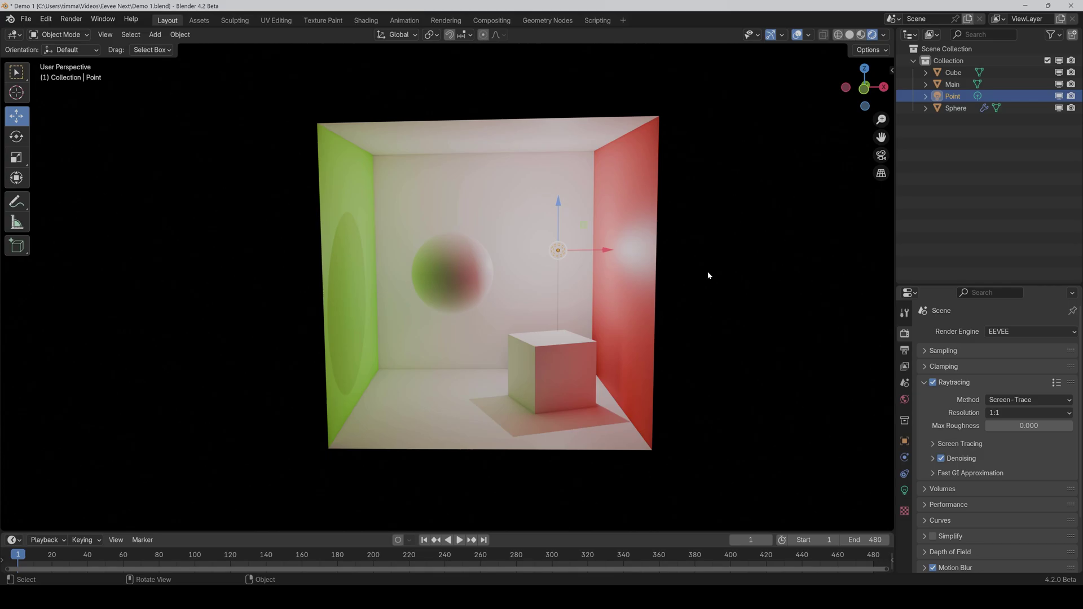
{"action": "scroll", "coordinate": [447, 311], "scroll_direction": "up", "scroll_amount": 8}
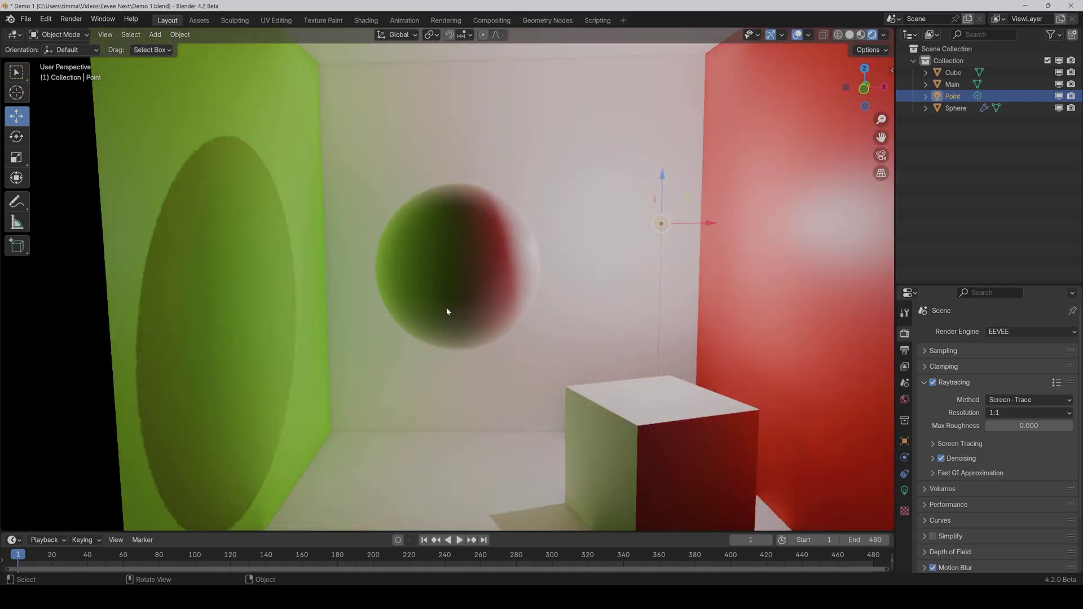
{"action": "middle_click_drag", "start_coordinate": [447, 311], "coordinate": [365, 315]}
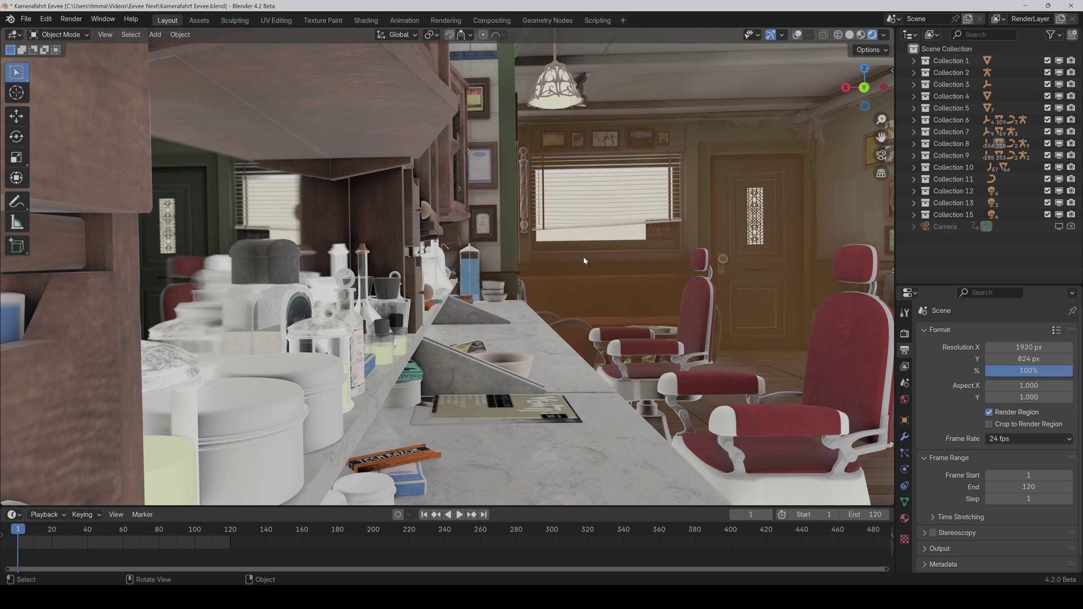
Step: Orbit the barber-shop view toward the shelf cabinets, then to an angled view of the counter
{"action": "middle_click_drag", "start_coordinate": [584, 260], "coordinate": [479, 283]}
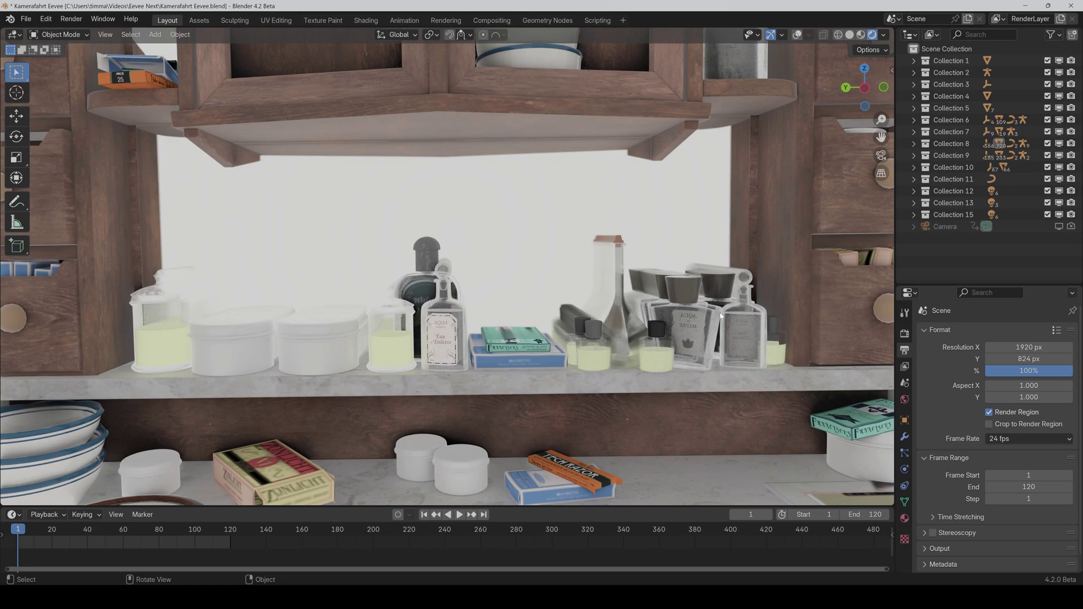
{"action": "middle_click_drag", "start_coordinate": [478, 285], "coordinate": [235, 169]}
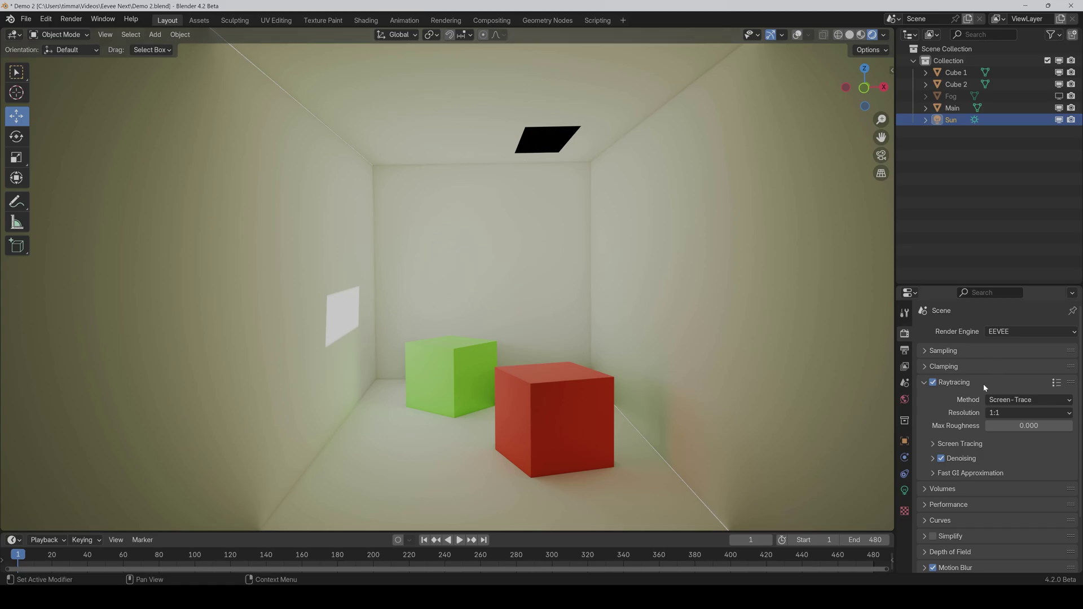
Step: Disable ray tracing for the sunlit room and zoom into it
{"action": "left_click", "coordinate": [933, 383]}
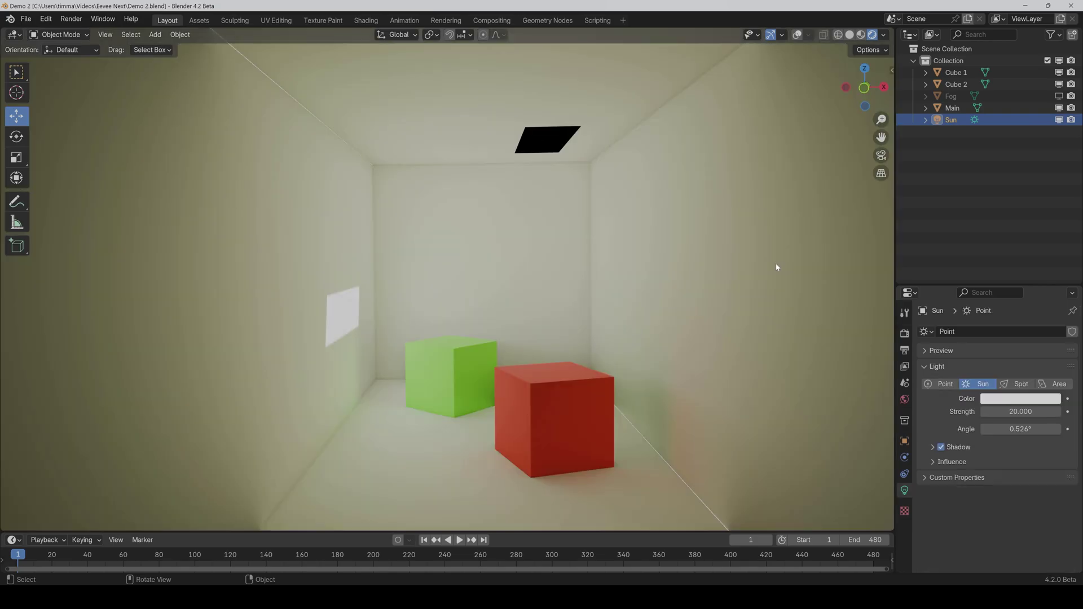
{"action": "left_click_drag", "start_coordinate": [880, 120], "coordinate": [880, 40]}
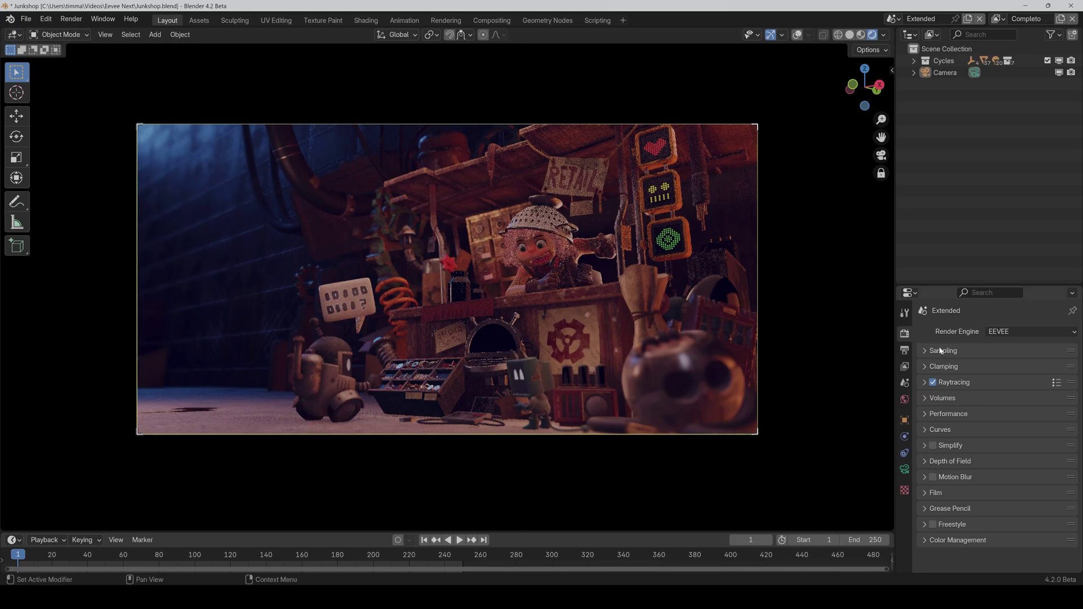
Step: Set viewport samples to 64 and enable Jittered Shadows
{"action": "left_click", "coordinate": [950, 366]}
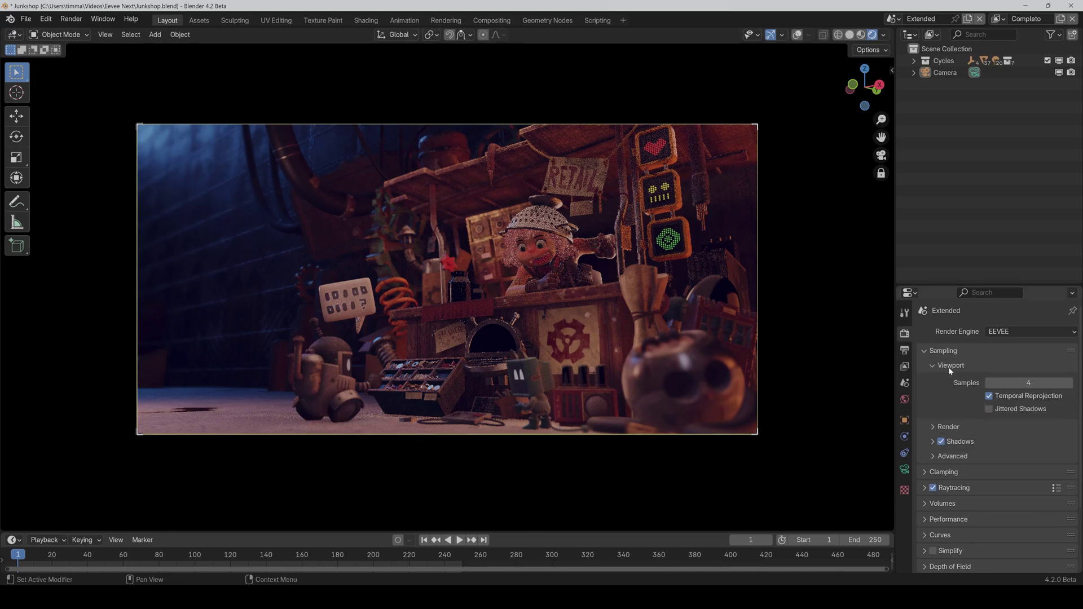
{"action": "left_click", "coordinate": [1023, 381]}
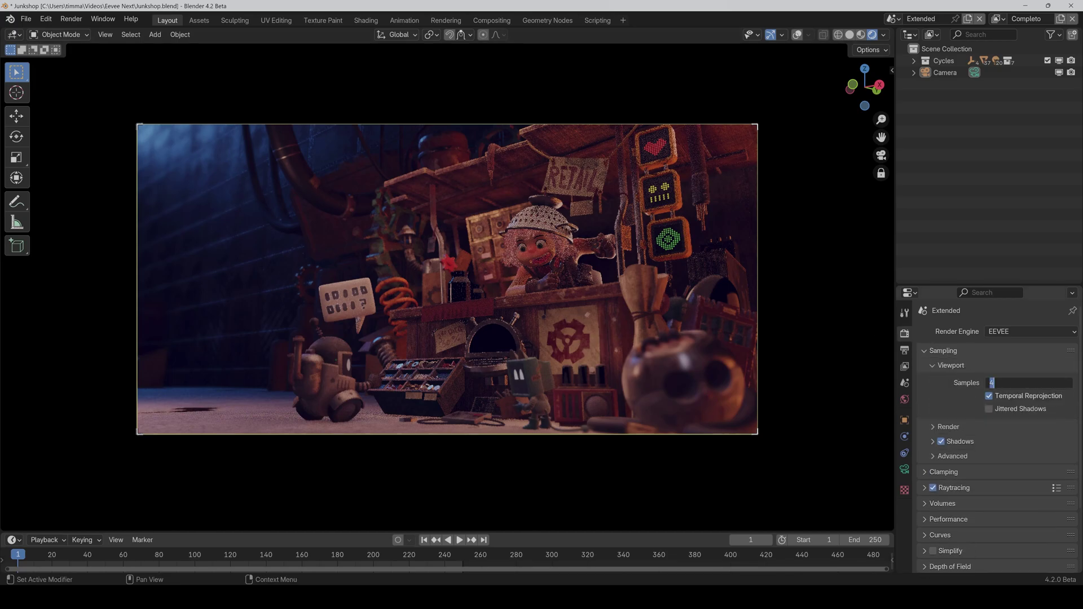
{"action": "type", "text": "64"}
{"action": "key", "text": "Return"}
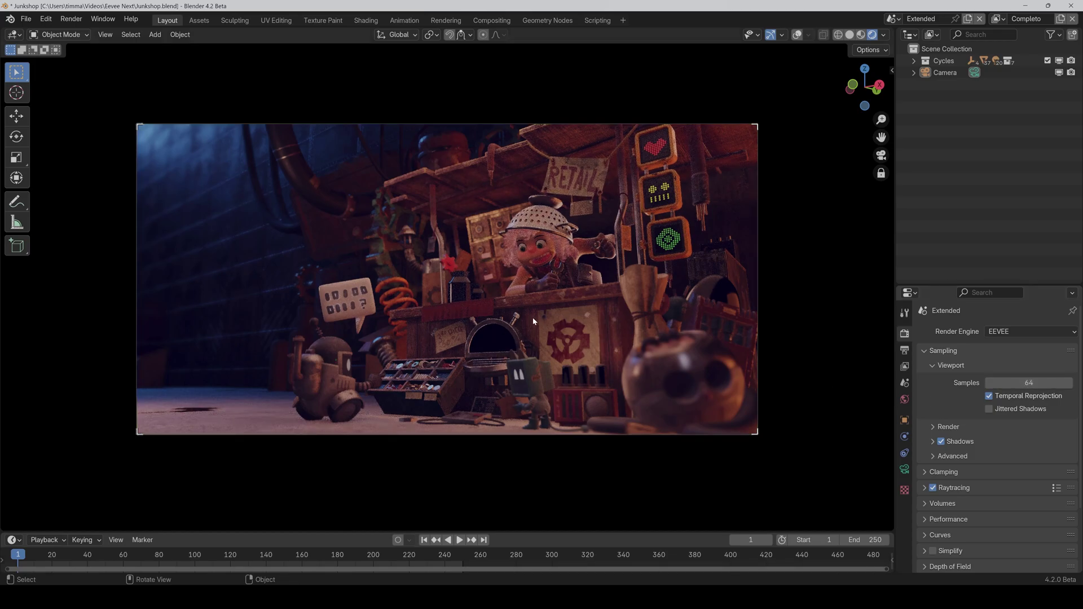
{"action": "left_click", "coordinate": [996, 410]}
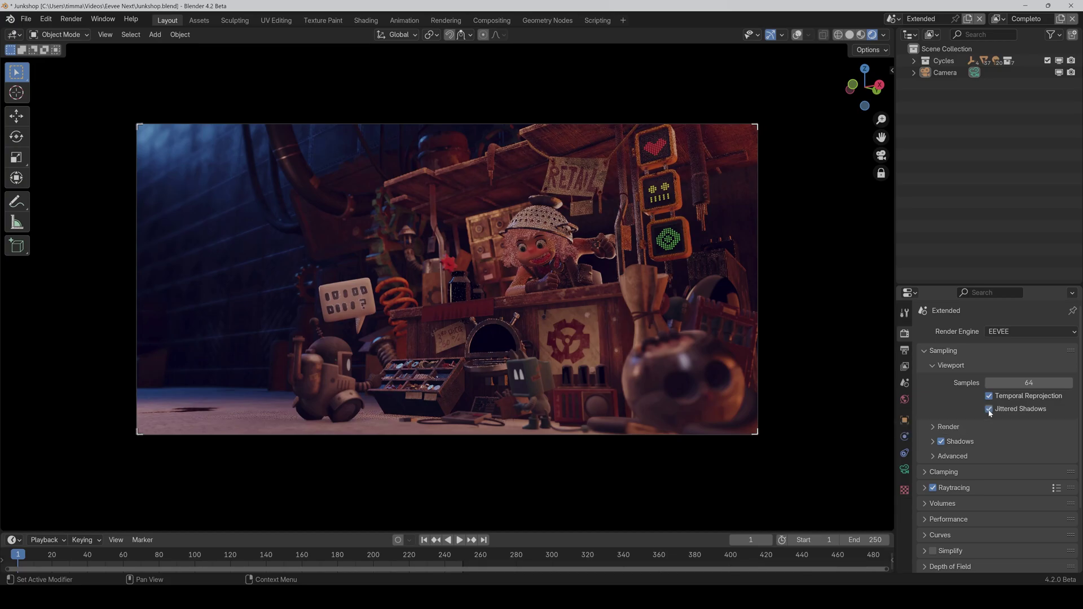
{"action": "left_click", "coordinate": [950, 366]}
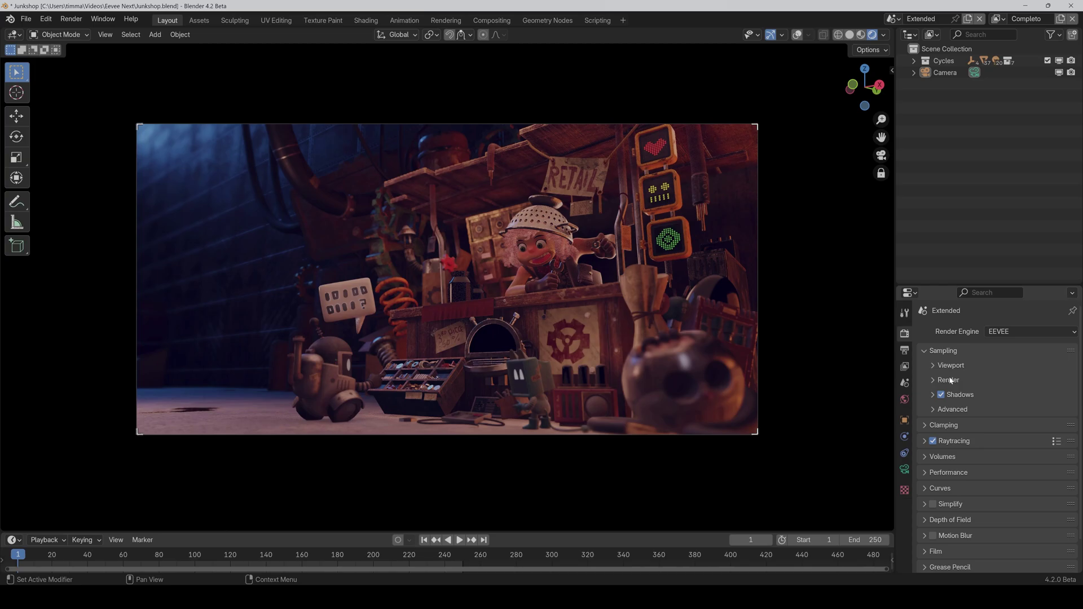
Step: Set the final render samples to 128
{"action": "left_click", "coordinate": [951, 380]}
{"action": "left_click", "coordinate": [1010, 398]}
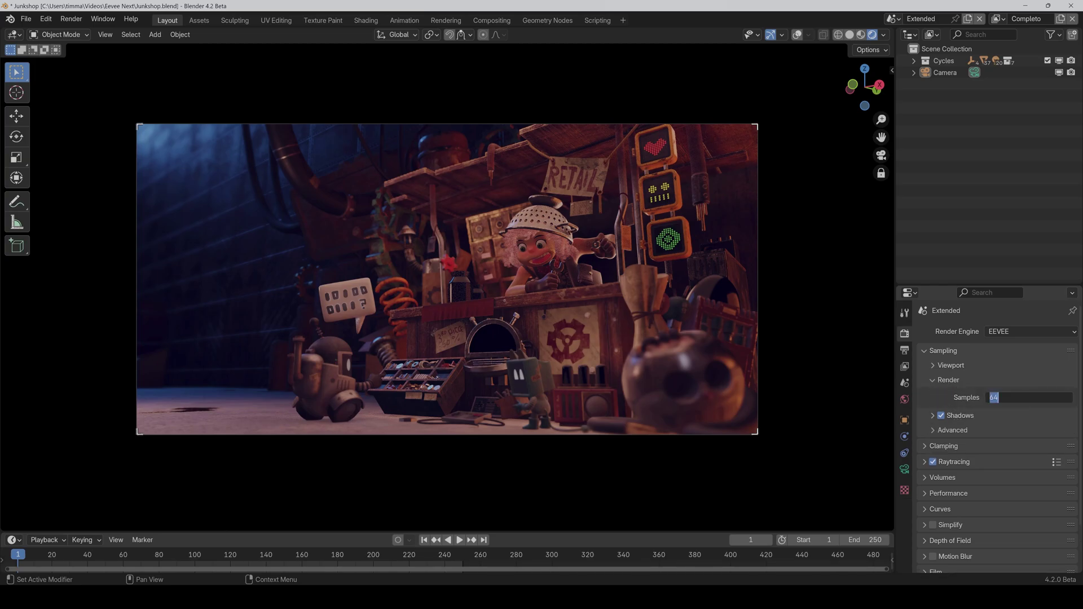
{"action": "type", "text": "128"}
{"action": "key", "text": "Return"}
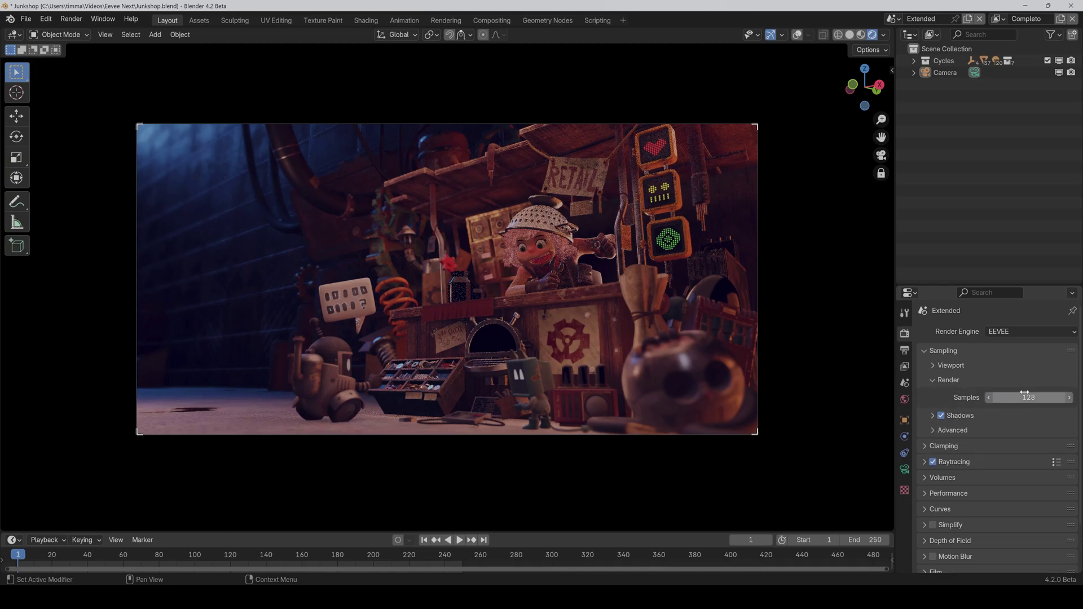
Step: Set shadow sampling to 2 rays and 8 steps
{"action": "left_click", "coordinate": [933, 416]}
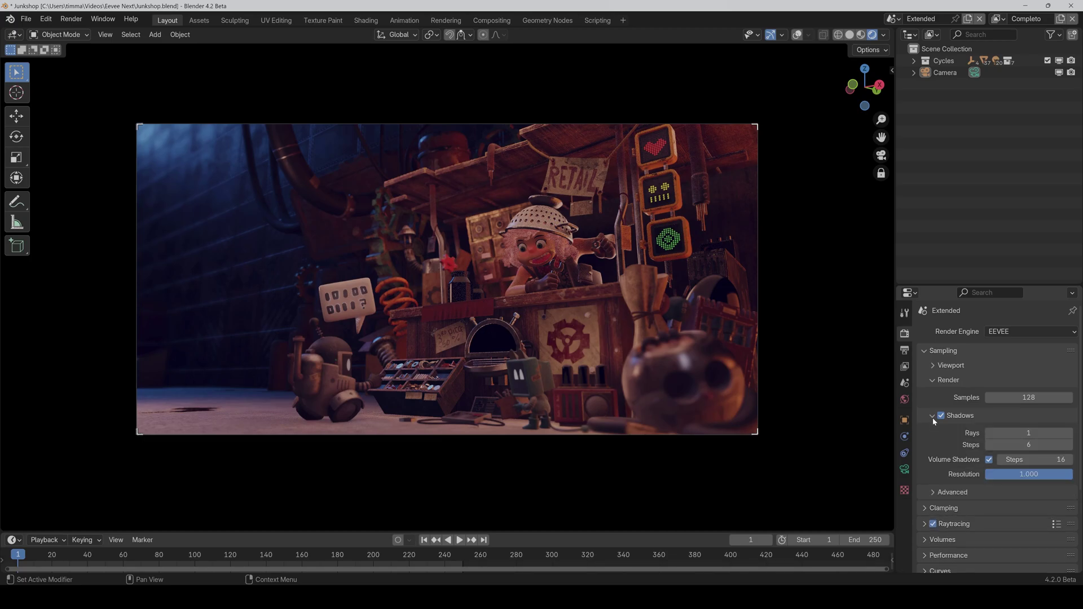
{"action": "left_click", "coordinate": [1043, 432]}
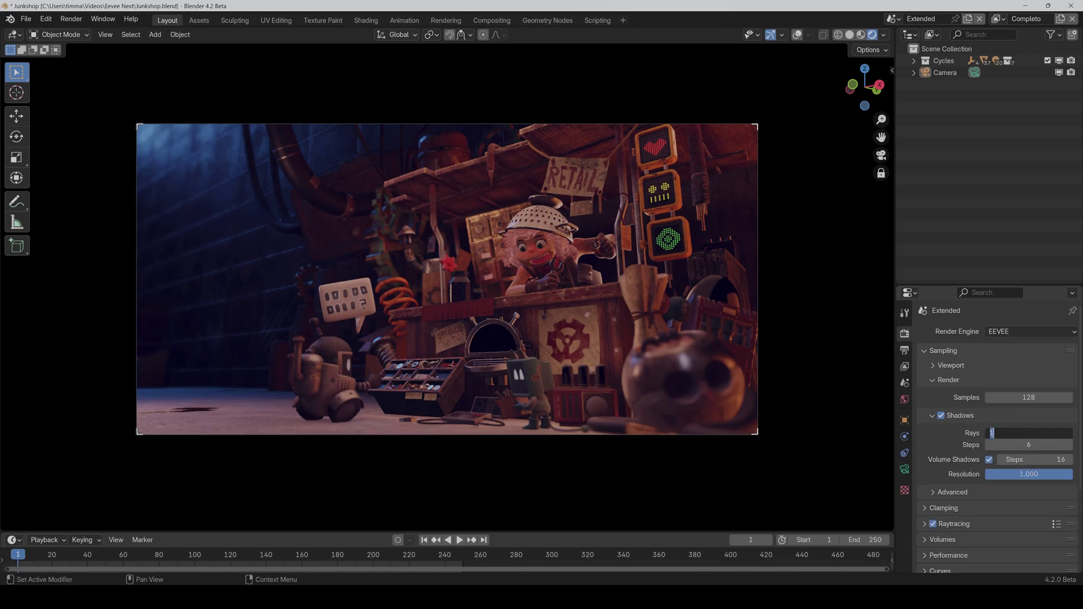
{"action": "type", "text": "2"}
{"action": "key", "text": "Return"}
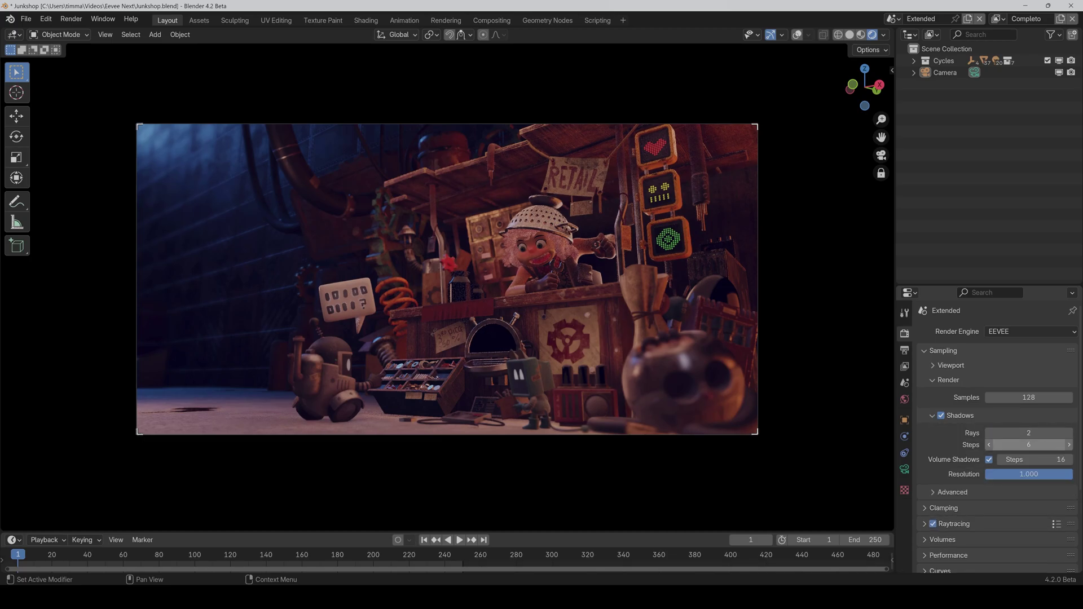
{"action": "left_click", "coordinate": [1042, 444]}
{"action": "type", "text": "8"}
{"action": "key", "text": "Return"}
{"action": "left_click", "coordinate": [933, 416]}
{"action": "left_click", "coordinate": [934, 380]}
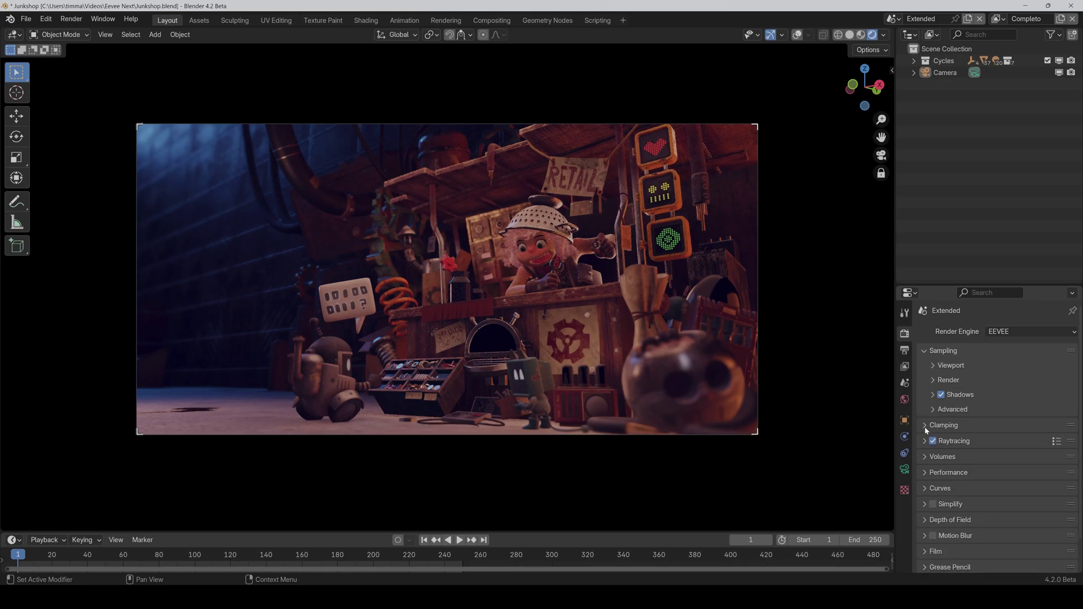
Step: Expand the Raytracing settings and save the file
{"action": "left_click", "coordinate": [927, 426]}
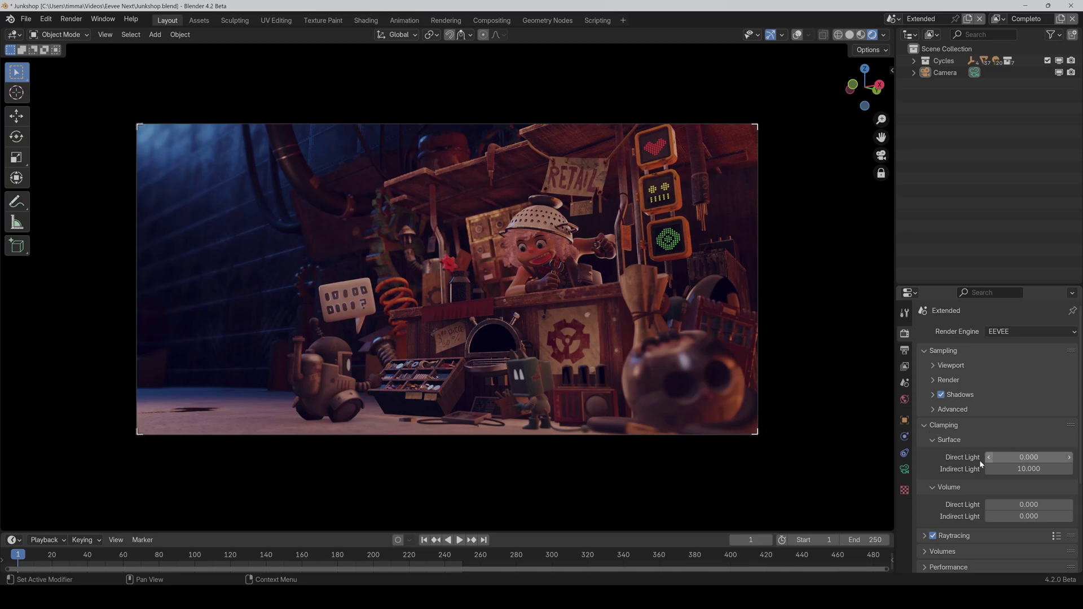
{"action": "left_click", "coordinate": [925, 426]}
{"action": "left_click", "coordinate": [926, 441]}
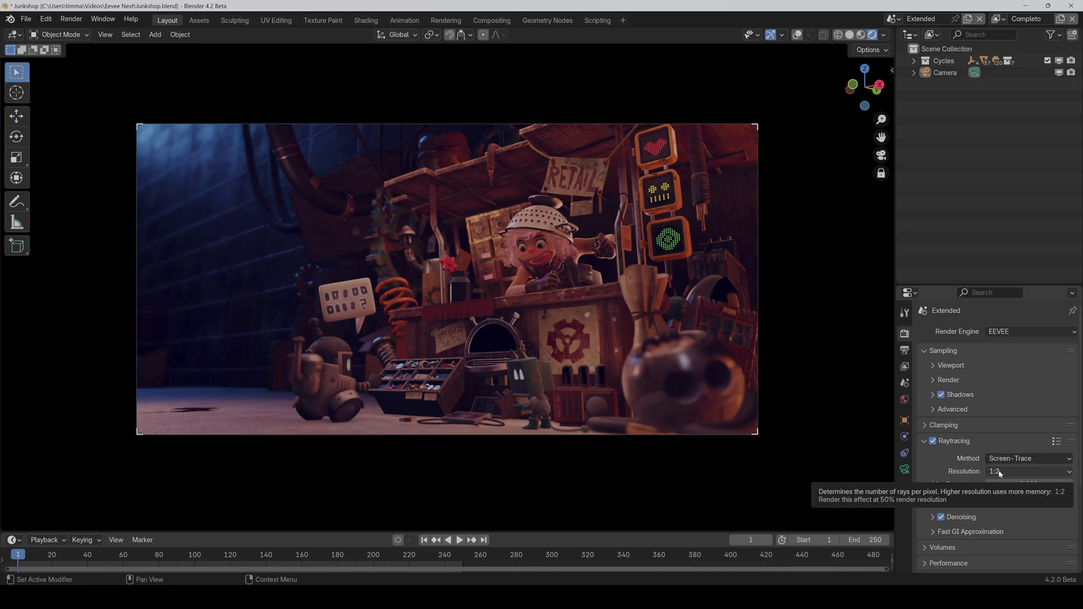
{"action": "key", "text": "ctrl+s"}
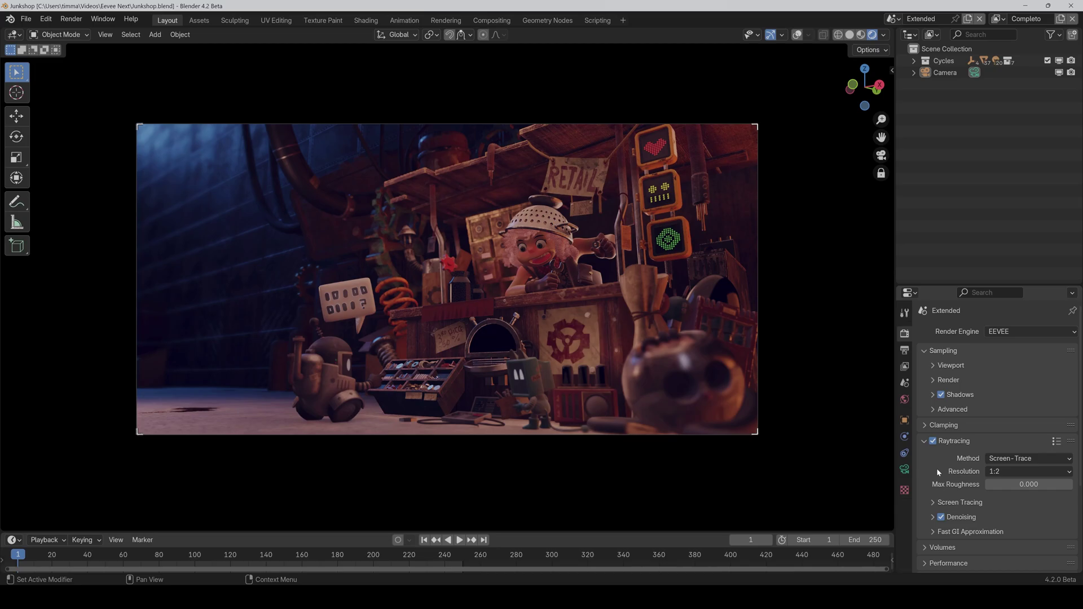
Step: Set the raytracing resolution to 1:1
{"action": "left_click", "coordinate": [1000, 472]}
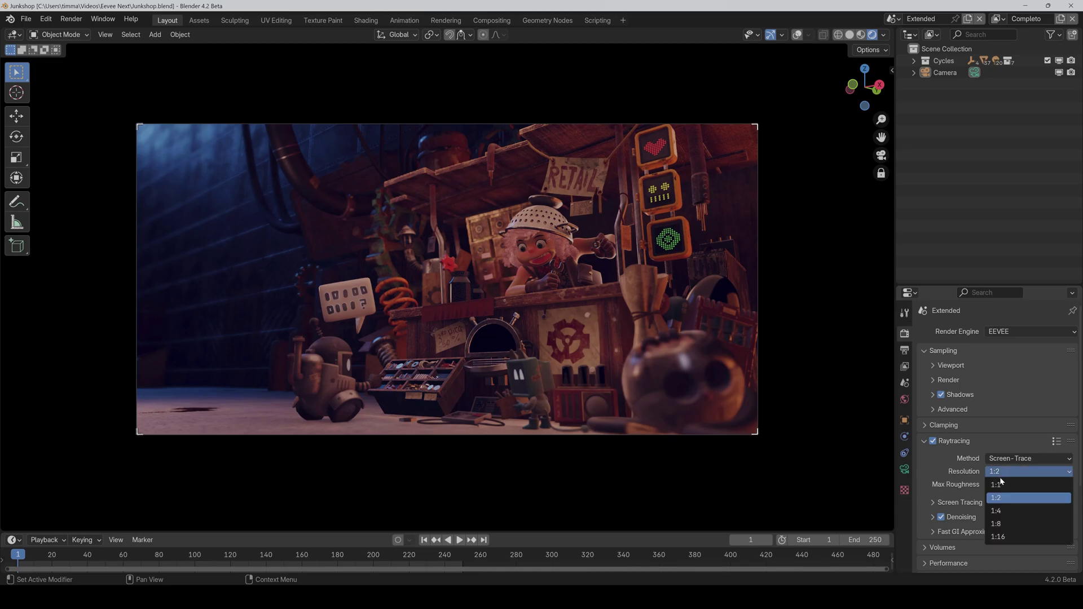
{"action": "left_click", "coordinate": [1001, 487]}
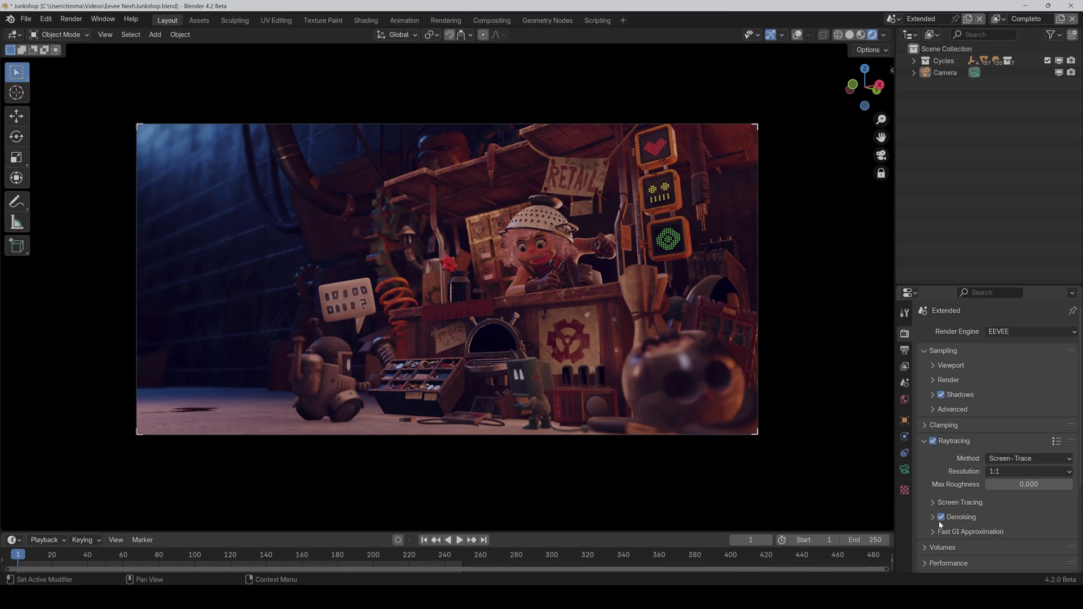
{"action": "scroll", "coordinate": [968, 489], "scroll_direction": "down", "scroll_amount": 1}
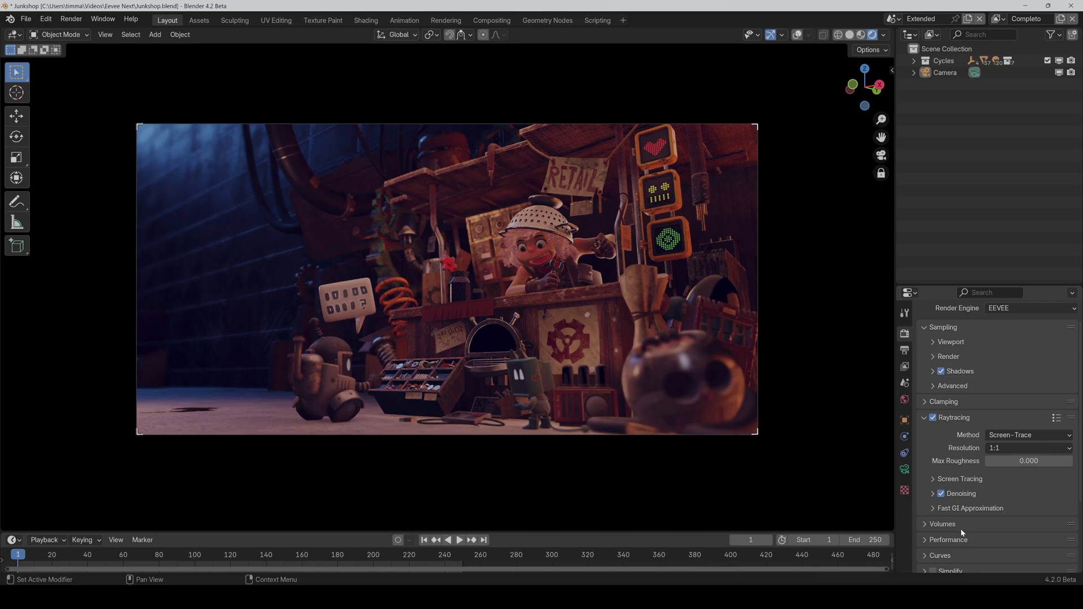
Step: Set Fast GI Approximation to 1:1 resolution, 4 rays and 16 steps
{"action": "left_click", "coordinate": [962, 510]}
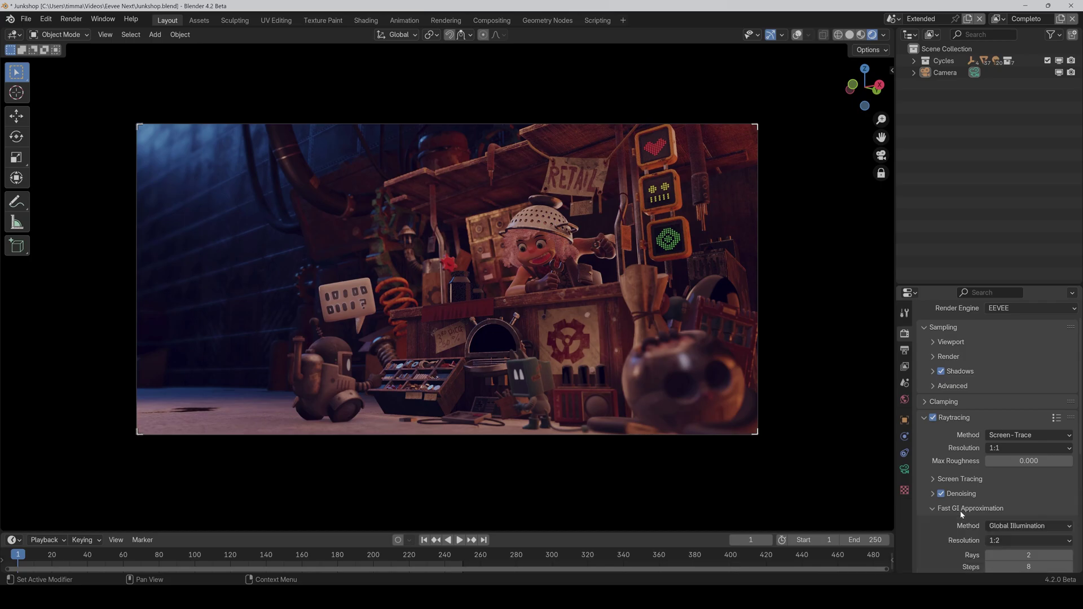
{"action": "scroll", "coordinate": [962, 515], "scroll_direction": "down", "scroll_amount": 2}
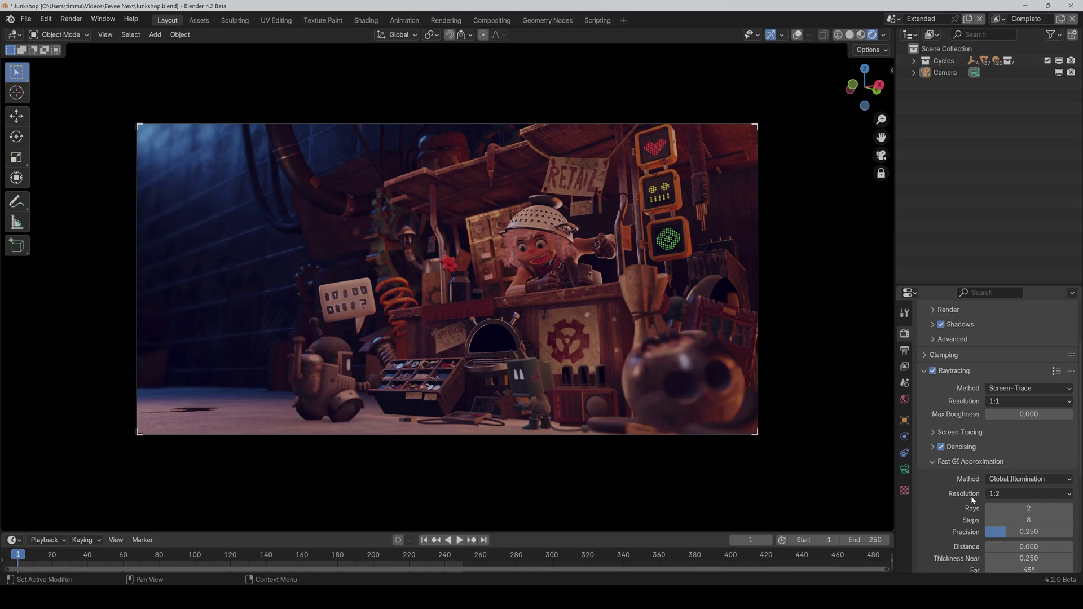
{"action": "left_click", "coordinate": [1014, 493]}
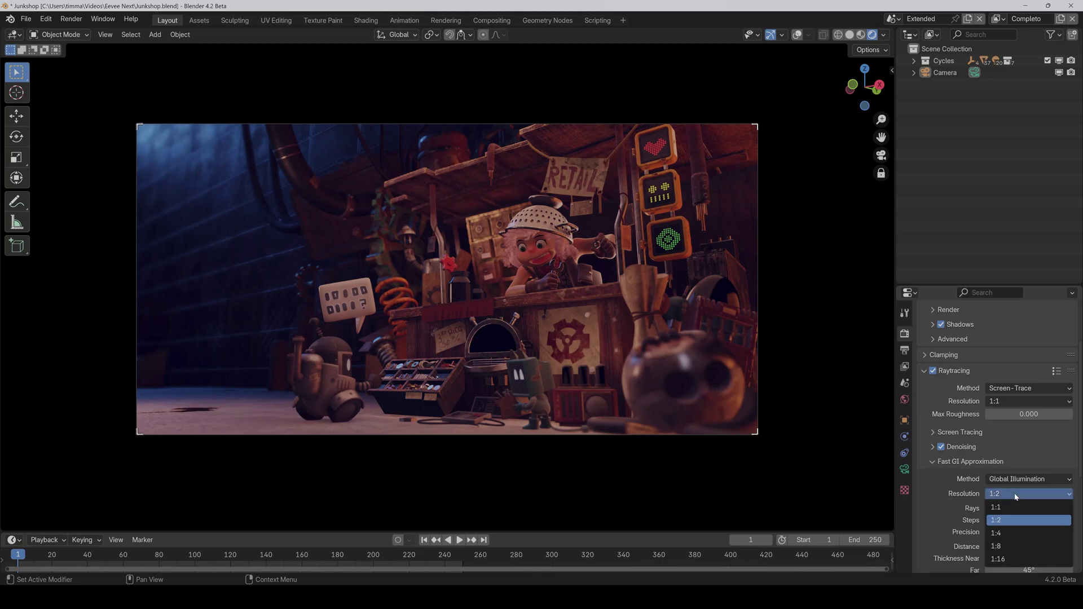
{"action": "left_click", "coordinate": [1014, 508]}
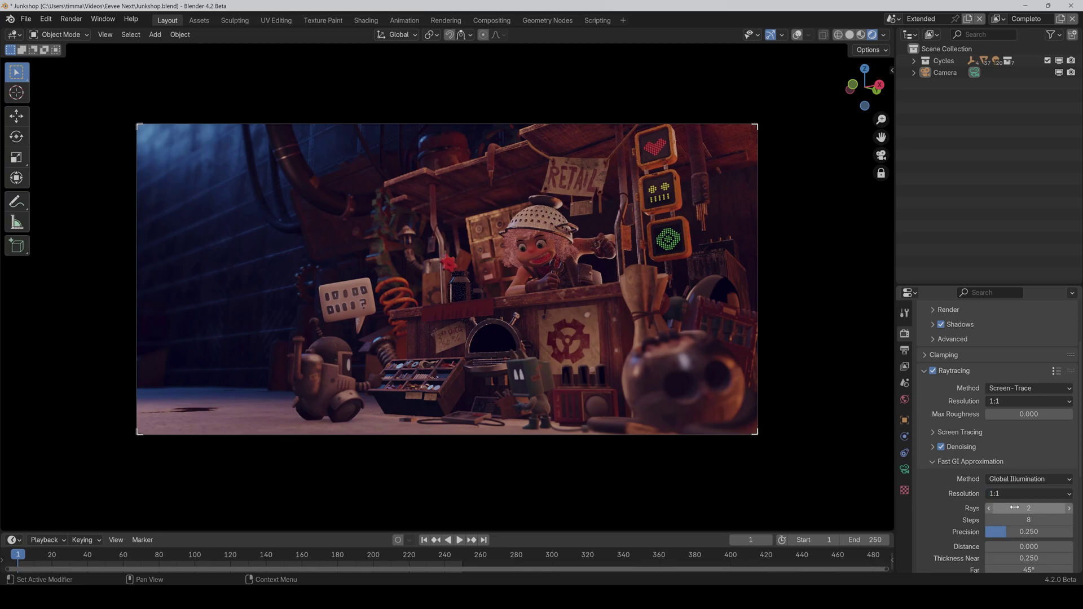
{"action": "left_click", "coordinate": [1014, 508]}
{"action": "type", "text": "4"}
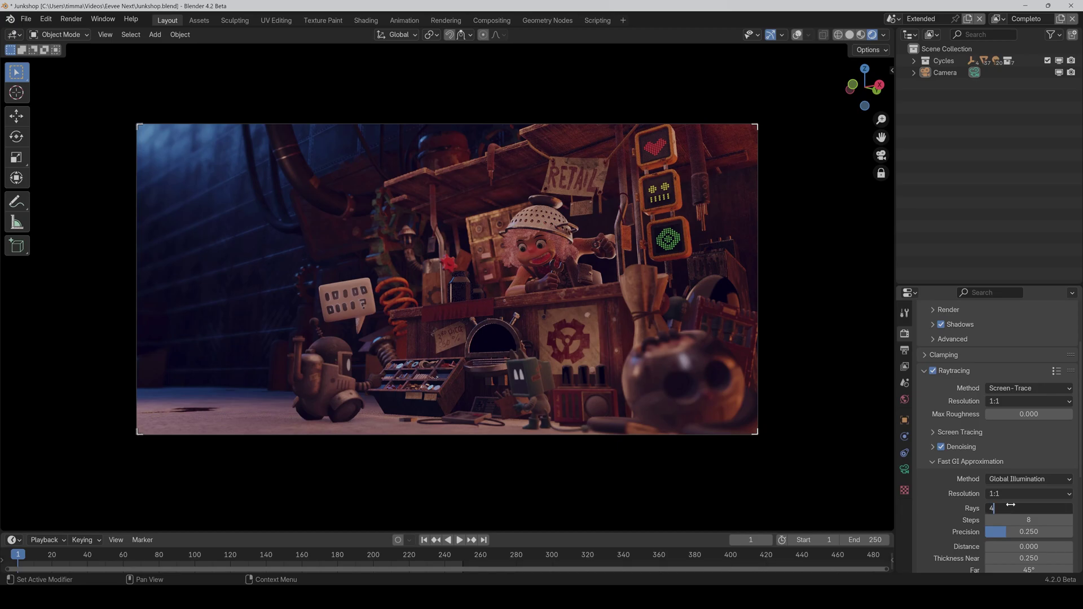
{"action": "key", "text": "Return"}
{"action": "left_click", "coordinate": [1016, 520]}
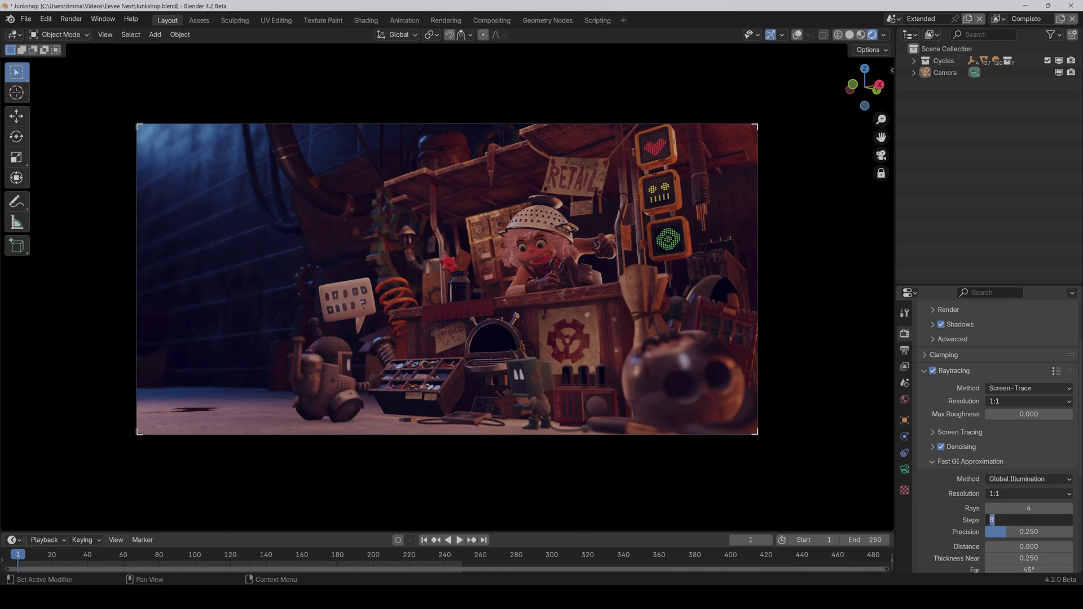
{"action": "type", "text": "16"}
{"action": "key", "text": "Return"}
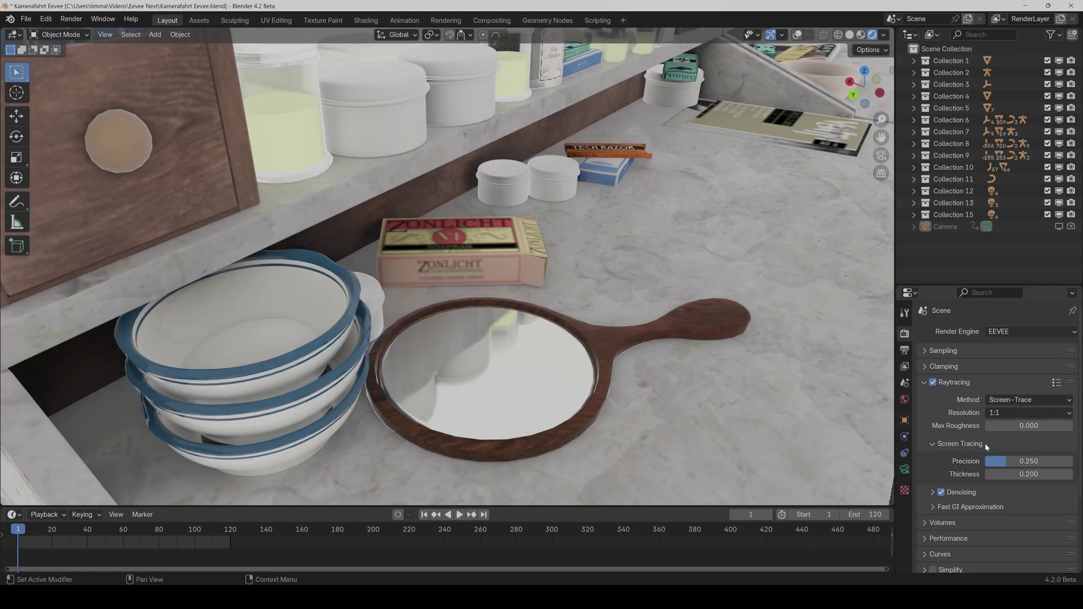
Step: Set screen-tracing precision to 1.000
{"action": "left_click", "coordinate": [1015, 461]}
{"action": "type", "text": "1"}
{"action": "key", "text": "Return"}
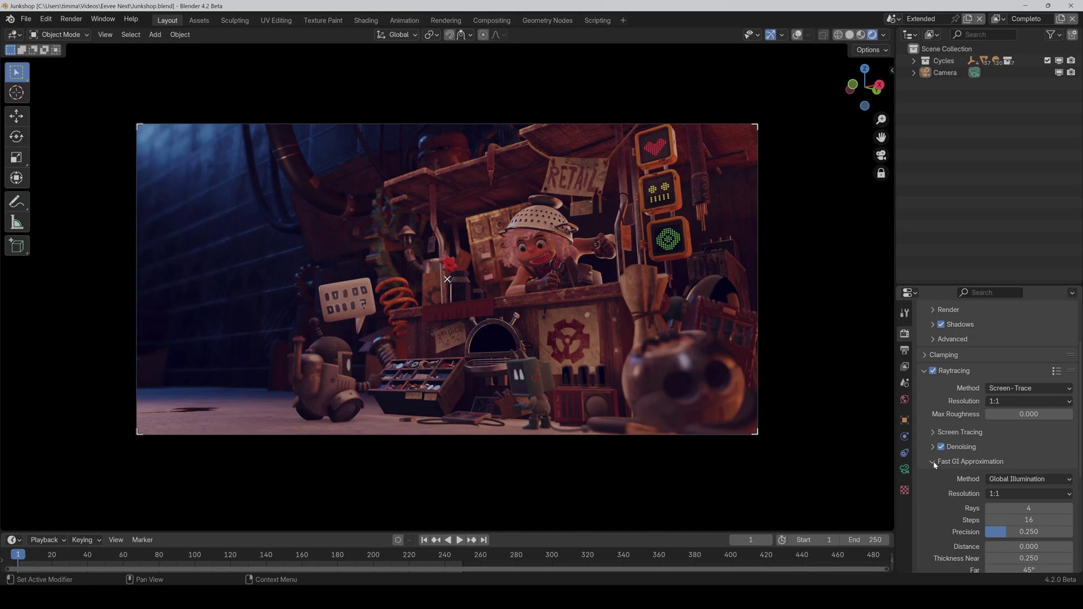
Step: Change the volume resolution from 1:16 to 1:4
{"action": "left_click", "coordinate": [933, 462]}
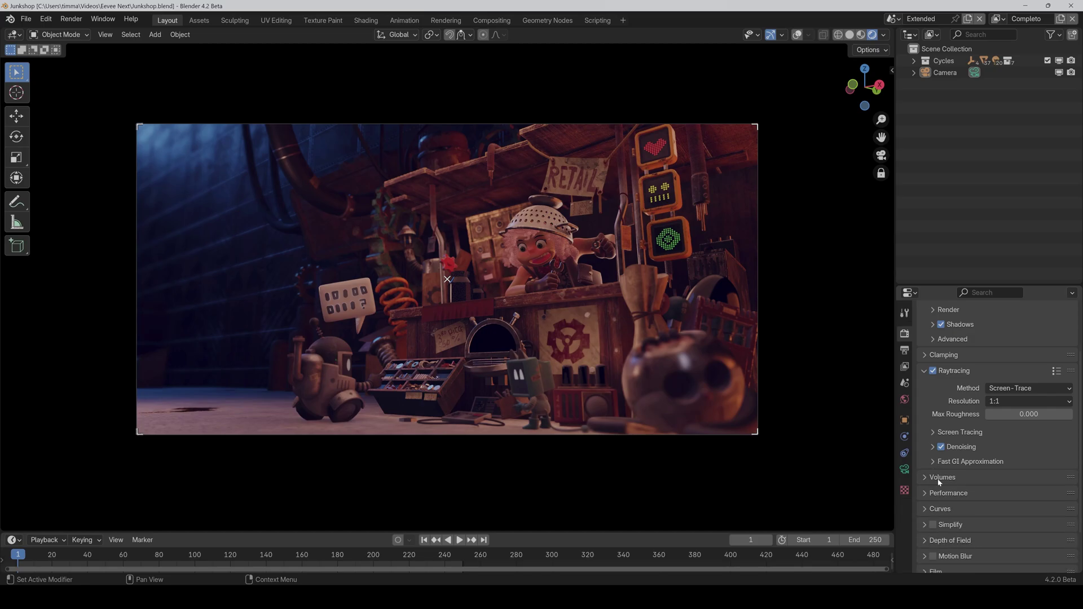
{"action": "left_click", "coordinate": [941, 478]}
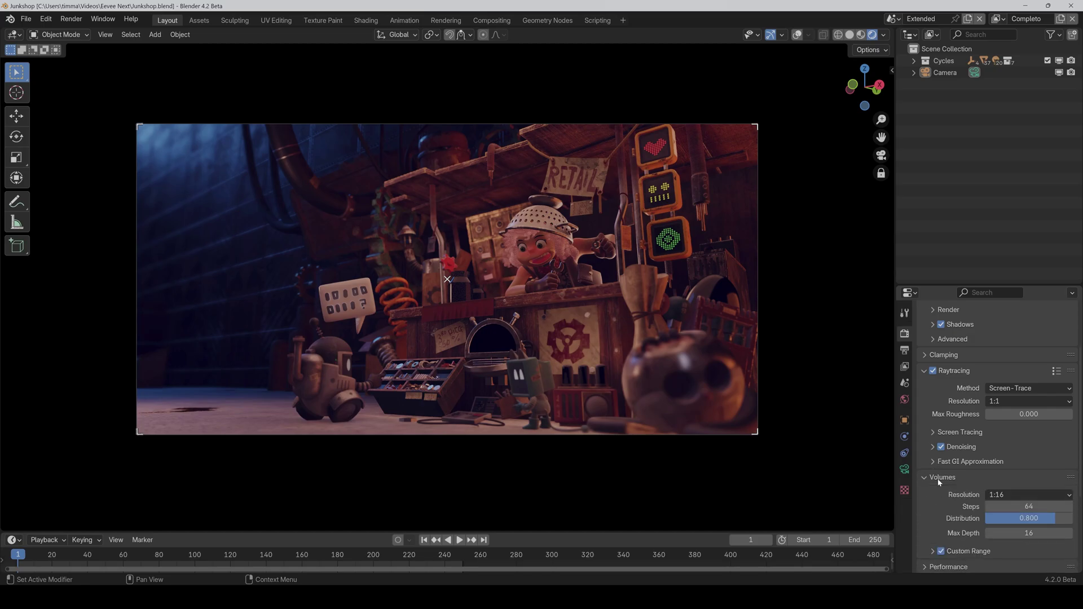
{"action": "left_click", "coordinate": [1010, 495]}
{"action": "left_click", "coordinate": [1003, 535]}
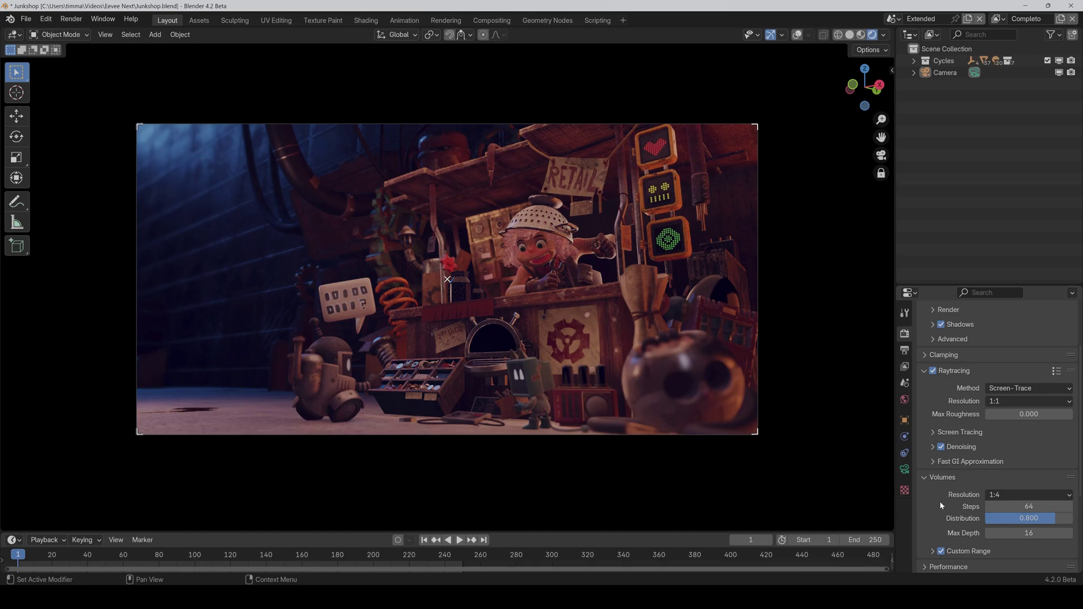
Step: Collapse the Volumes, Raytracing and Sampling panels
{"action": "left_click", "coordinate": [937, 479]}
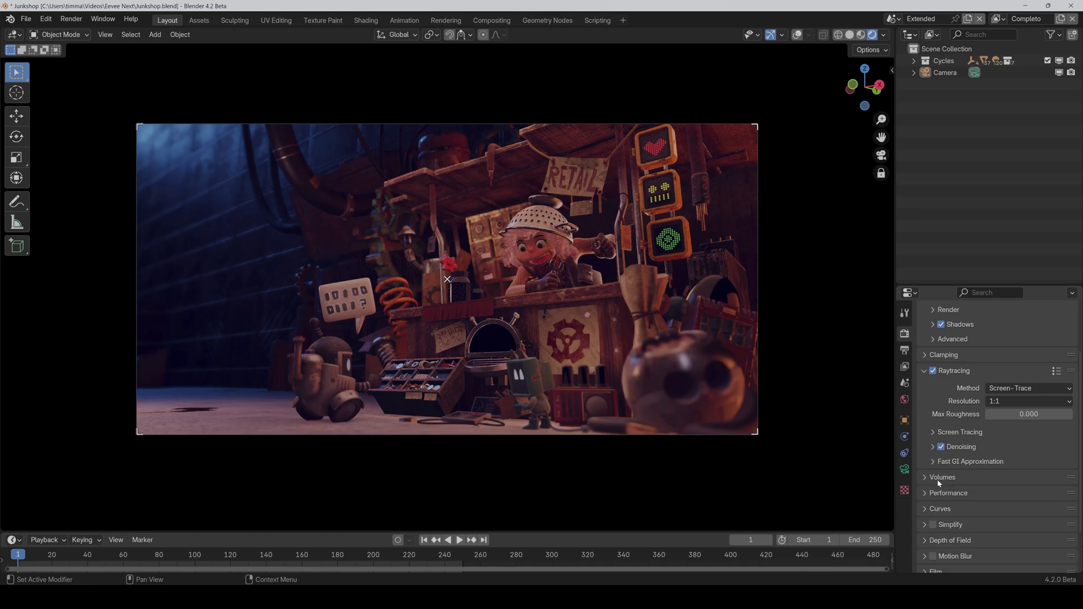
{"action": "left_click", "coordinate": [923, 370]}
{"action": "left_click", "coordinate": [940, 317]}
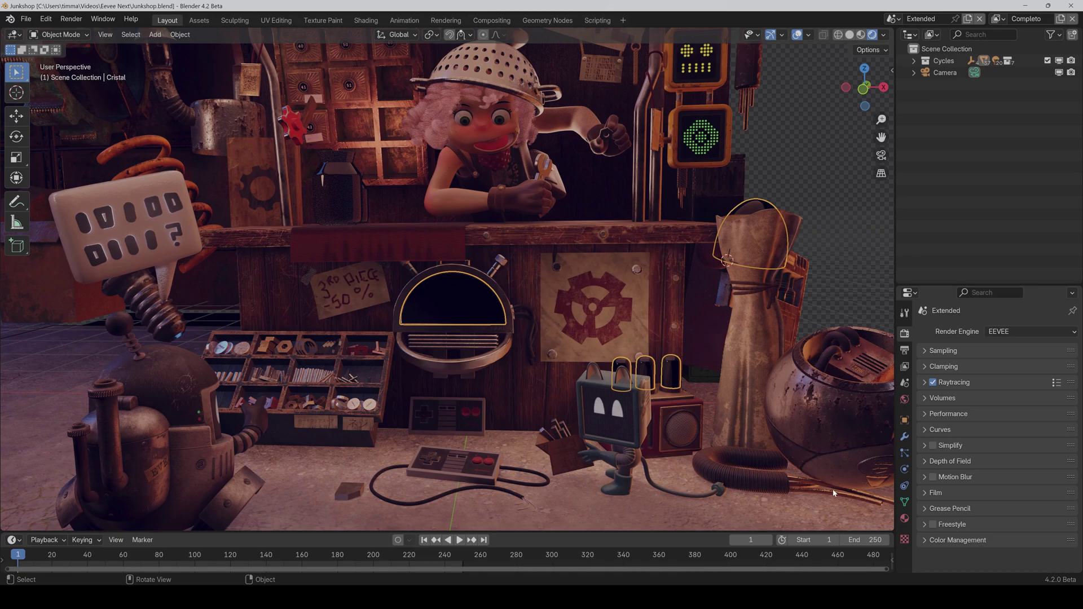
Step: Set the Cristal glass material's render method to Dithered
{"action": "left_click", "coordinate": [905, 518]}
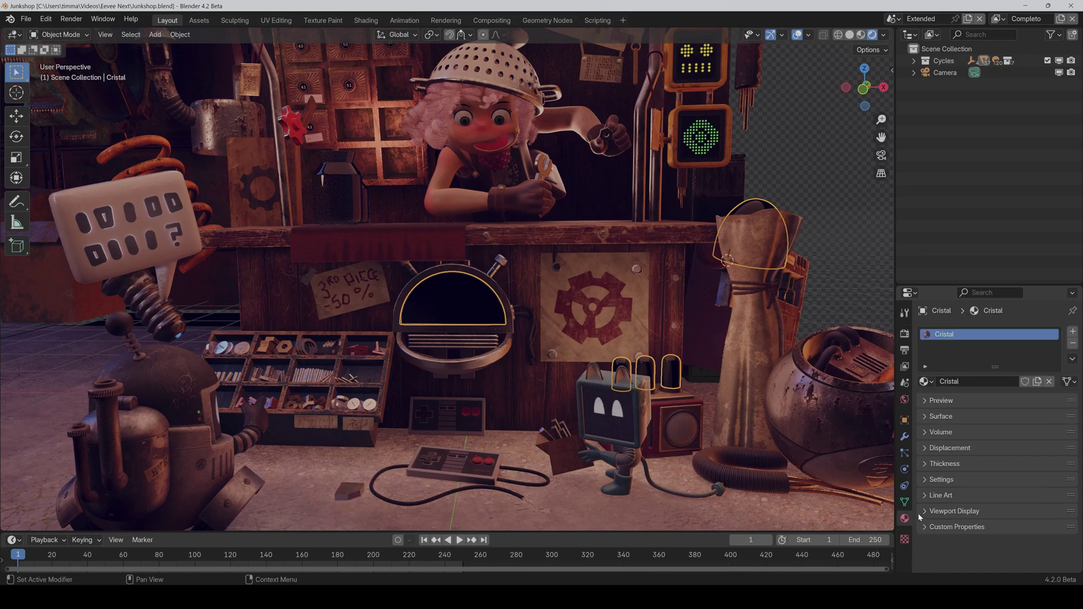
{"action": "left_click", "coordinate": [948, 480]}
{"action": "left_click", "coordinate": [945, 516]}
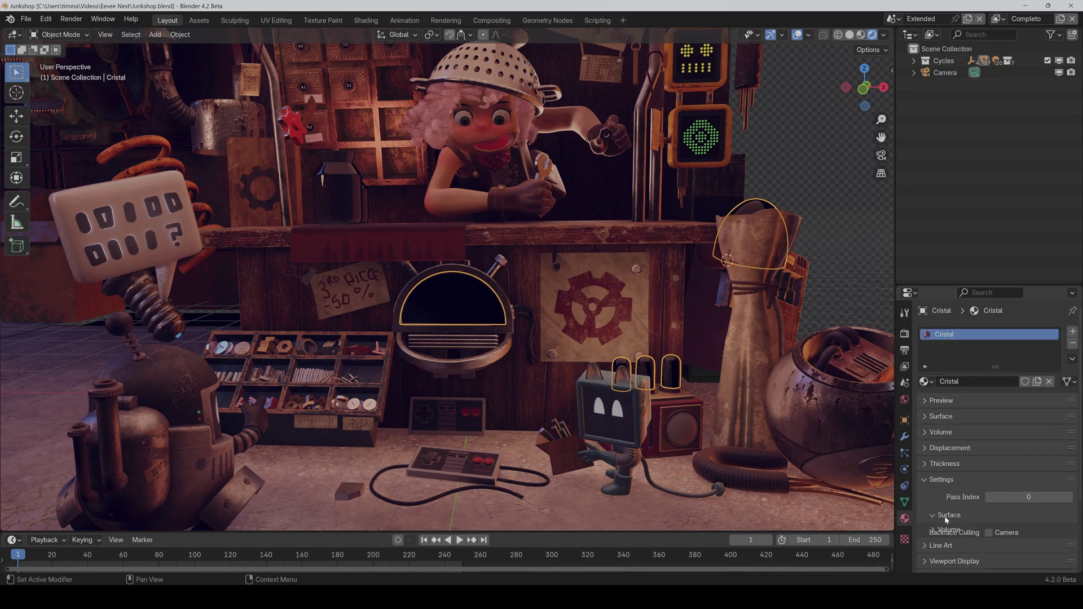
{"action": "scroll", "coordinate": [945, 518], "scroll_direction": "down", "scroll_amount": 5}
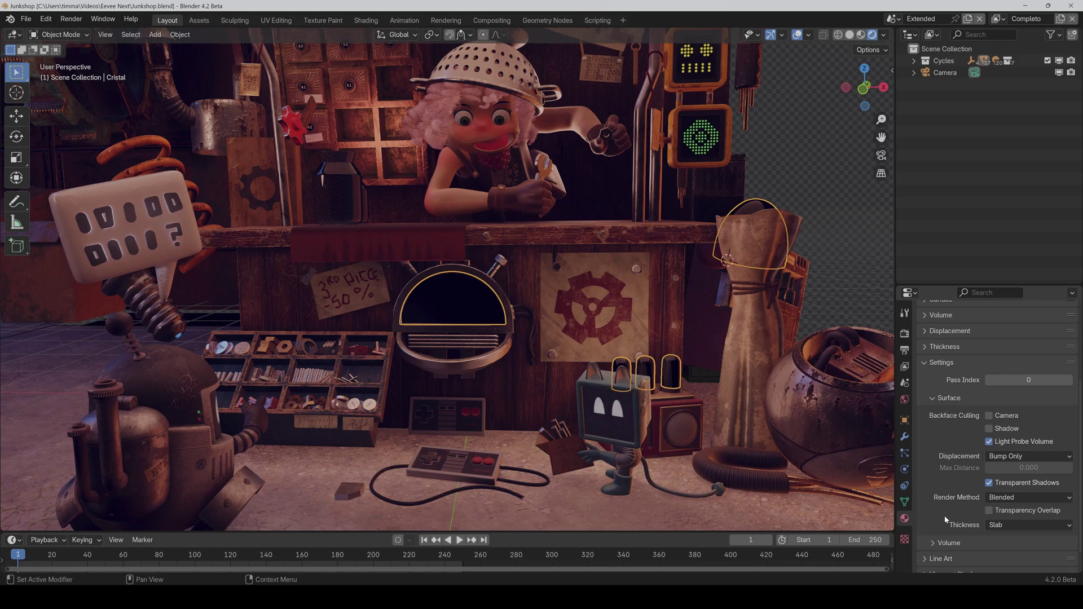
{"action": "left_click", "coordinate": [1013, 498]}
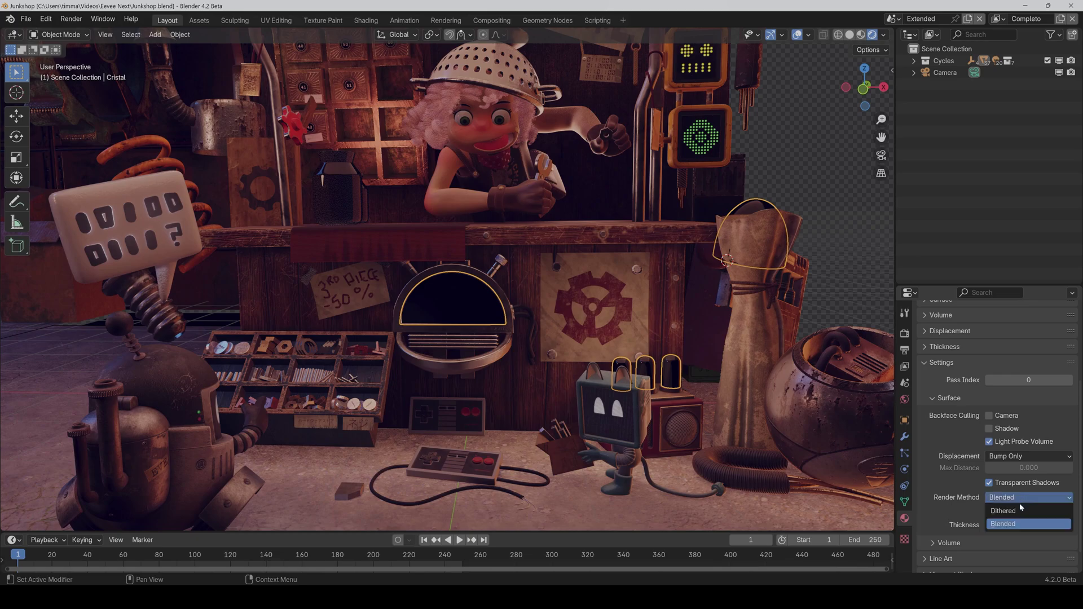
{"action": "left_click", "coordinate": [1020, 511]}
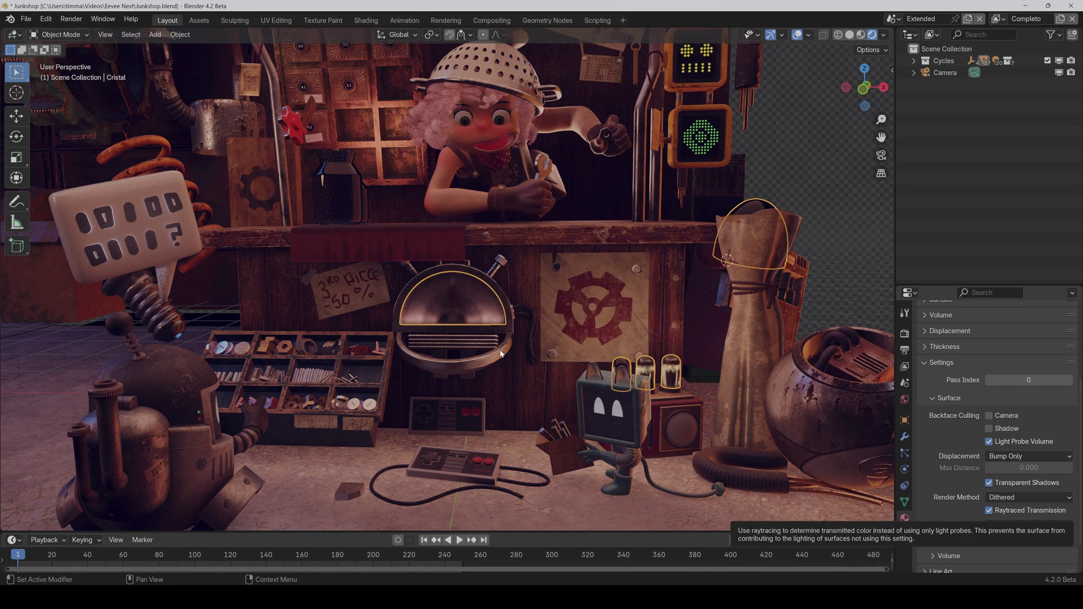
{"action": "scroll", "coordinate": [501, 354], "scroll_direction": "up", "scroll_amount": 6}
{"action": "scroll", "coordinate": [449, 355], "scroll_direction": "down", "scroll_amount": 2}
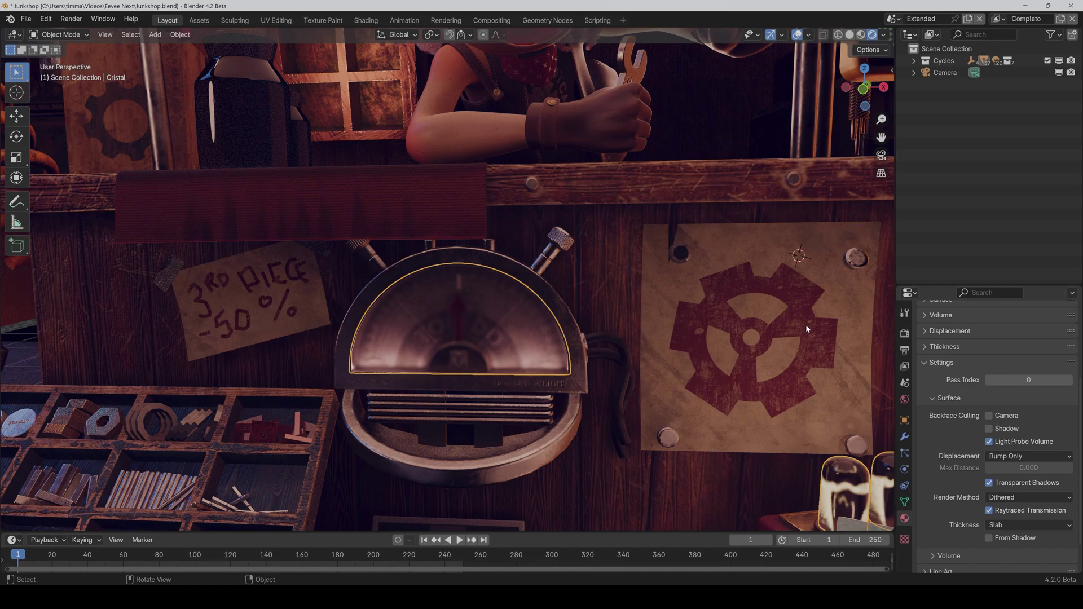
Step: Try raytracing resolution at 1:4, then restore it to 1:1
{"action": "left_click", "coordinate": [905, 333]}
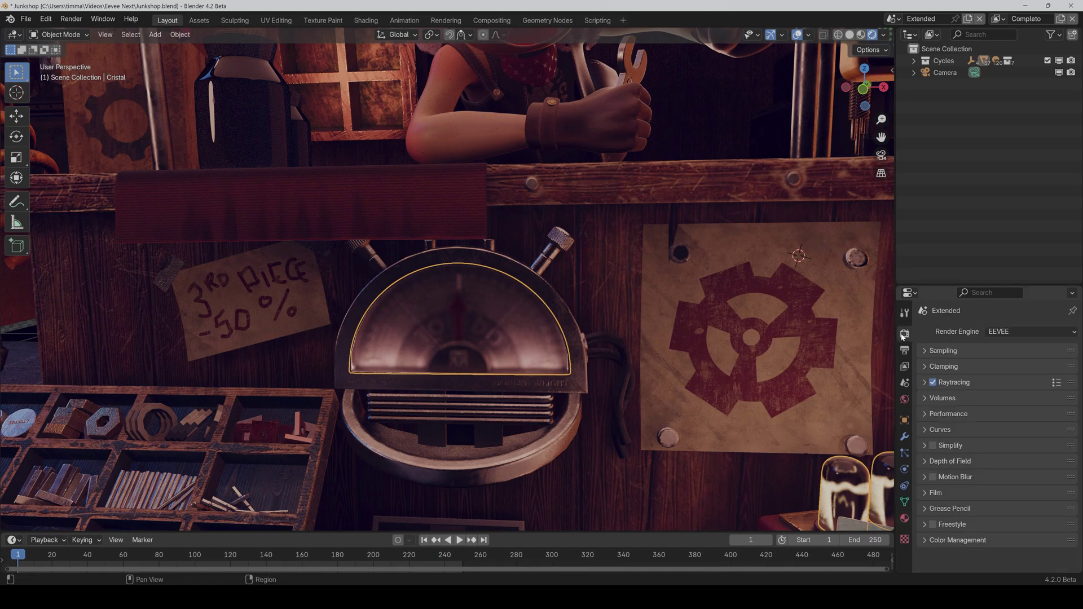
{"action": "left_click", "coordinate": [926, 383]}
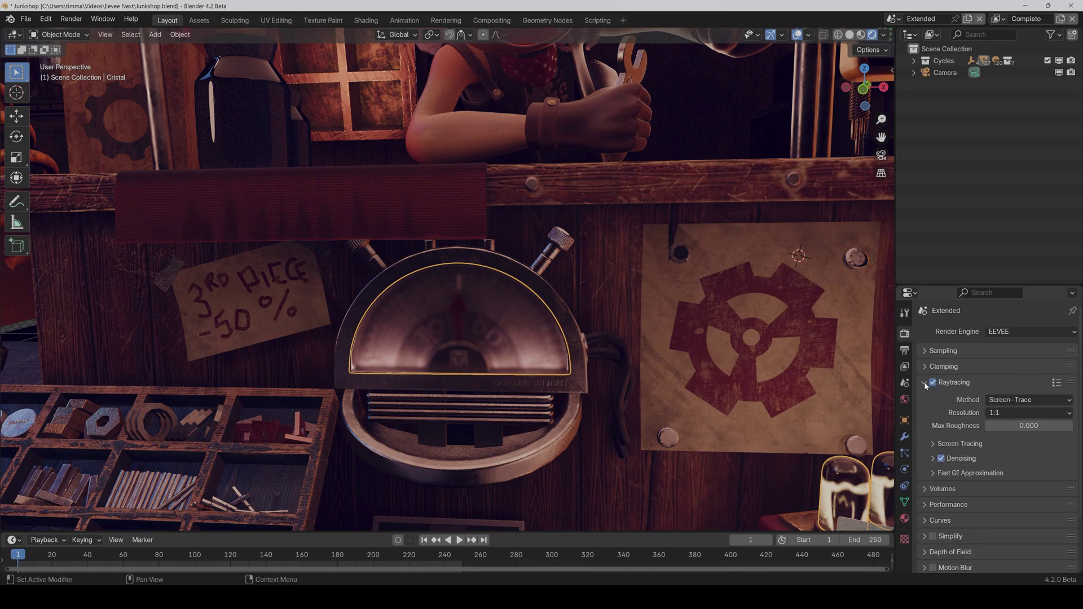
{"action": "left_click", "coordinate": [1007, 412]}
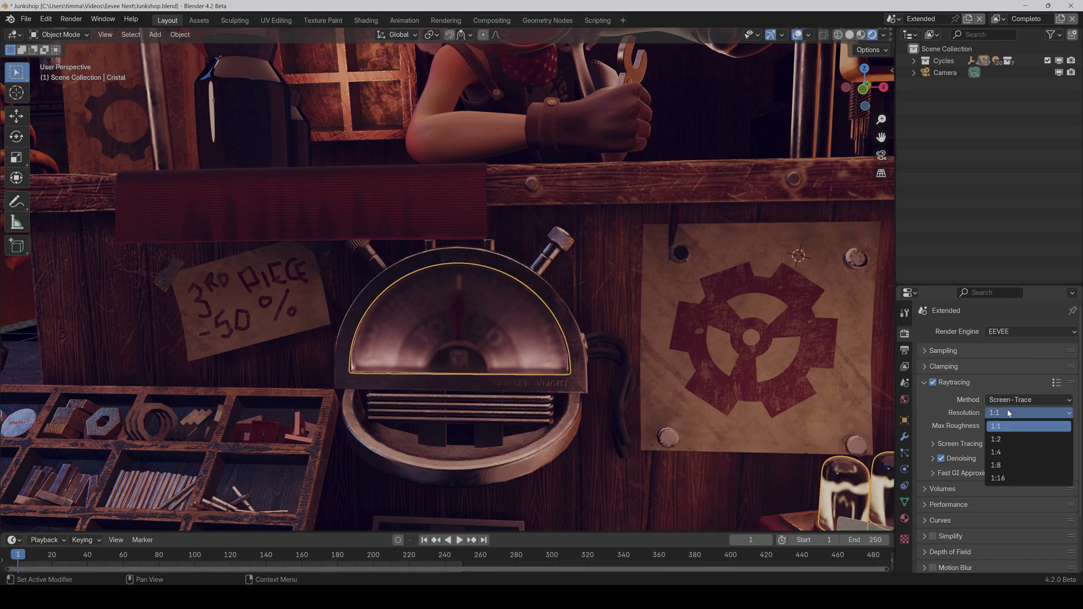
{"action": "left_click", "coordinate": [1001, 453]}
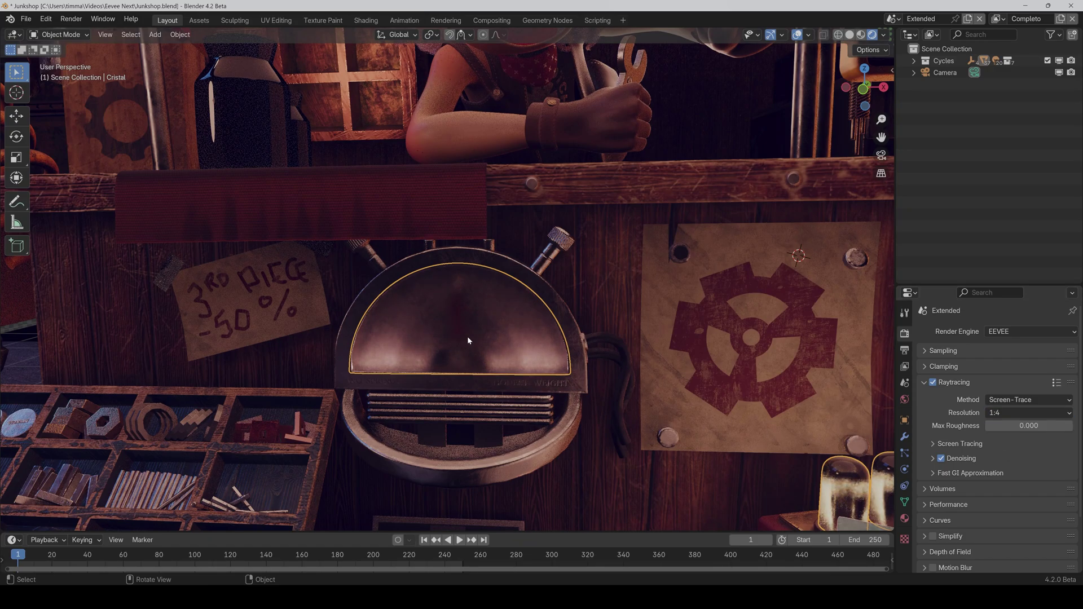
{"action": "left_click", "coordinate": [1008, 413]}
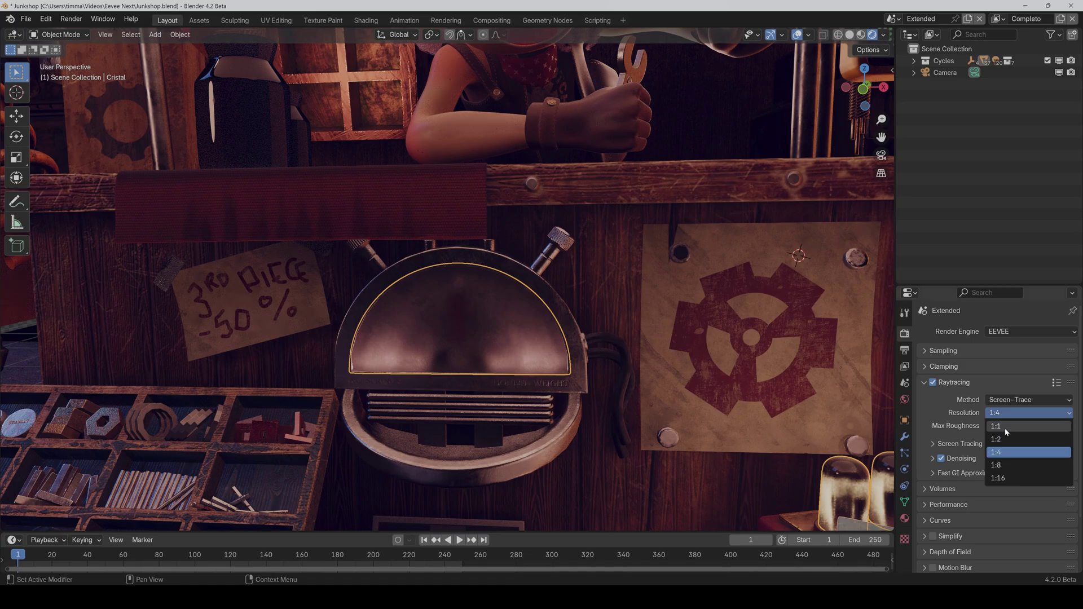
{"action": "key", "text": "Return"}
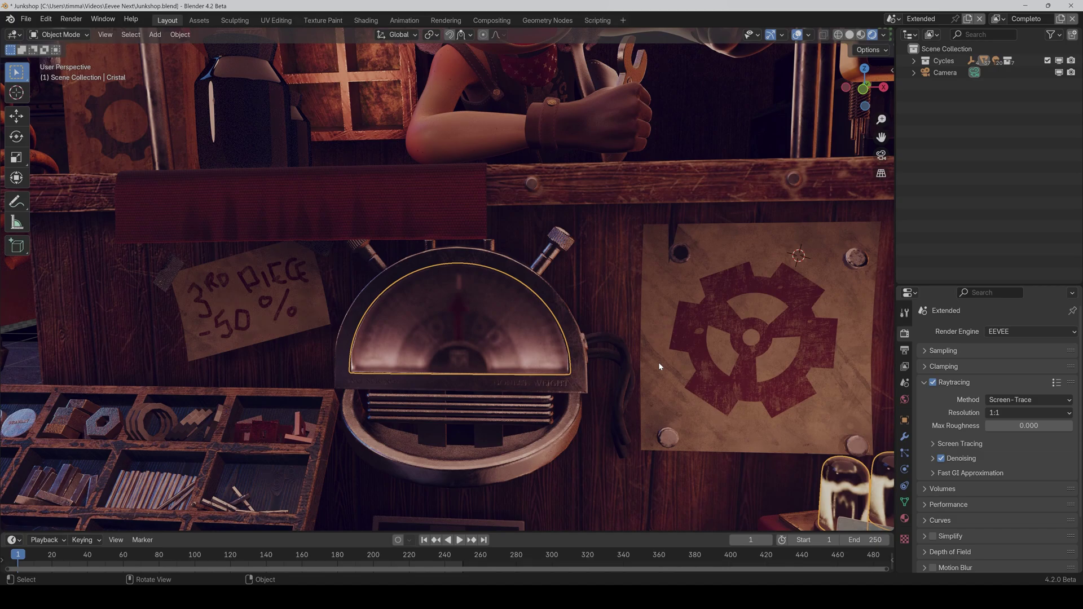
Step: Save the Junkshop file and switch the render engine to Cycles
{"action": "key", "text": "ctrl+s"}
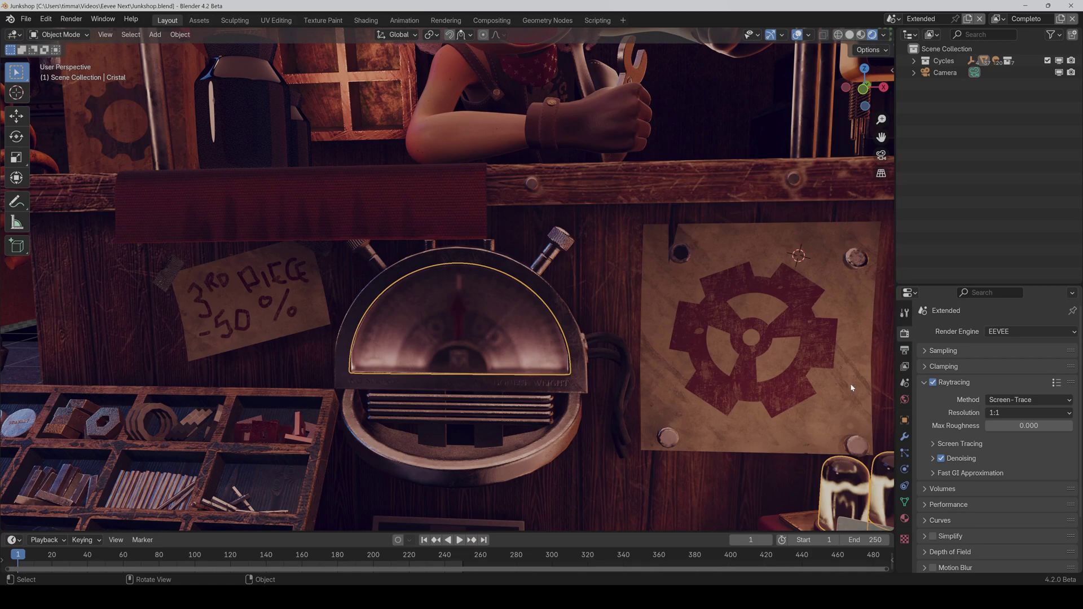
{"action": "left_click", "coordinate": [1016, 331]}
{"action": "key", "text": "c"}
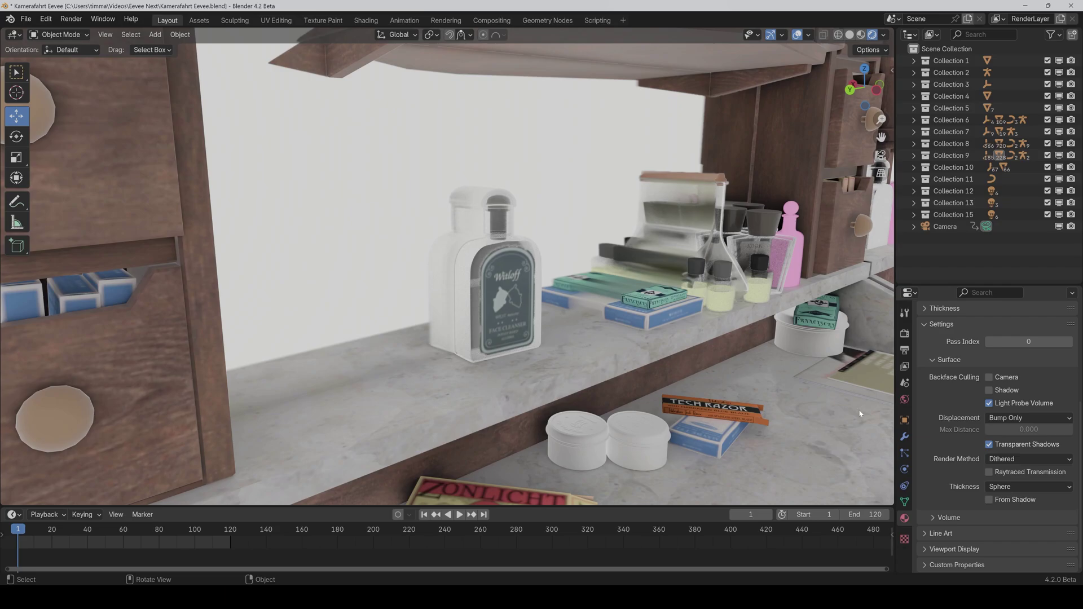
Step: Enable Raytraced Transmission on the glass bottle's material
{"action": "left_click", "coordinate": [989, 473]}
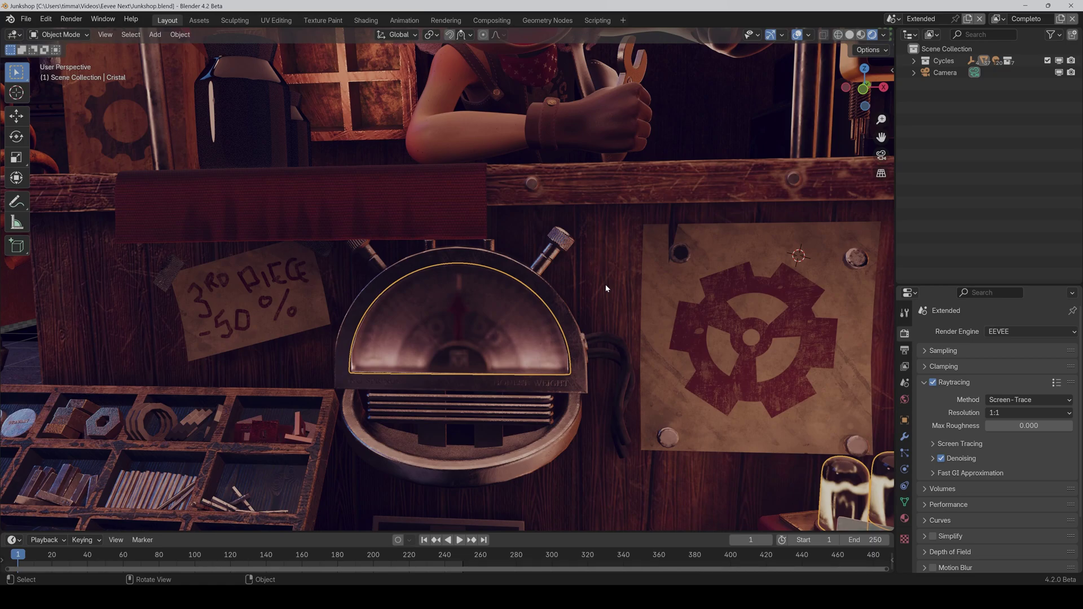
Step: Set Max Shader Compilation Subprocesses to 16 under Preferences > System > Memory & Limits
{"action": "left_click", "coordinate": [45, 20]}
{"action": "left_click", "coordinate": [57, 171]}
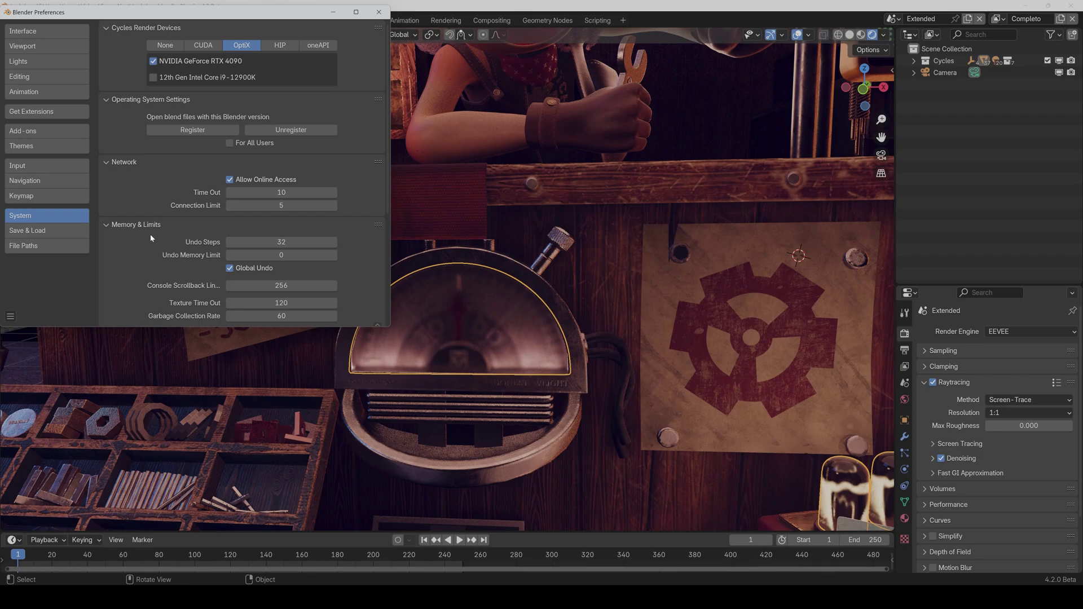
{"action": "scroll", "coordinate": [151, 235], "scroll_direction": "down", "scroll_amount": 8}
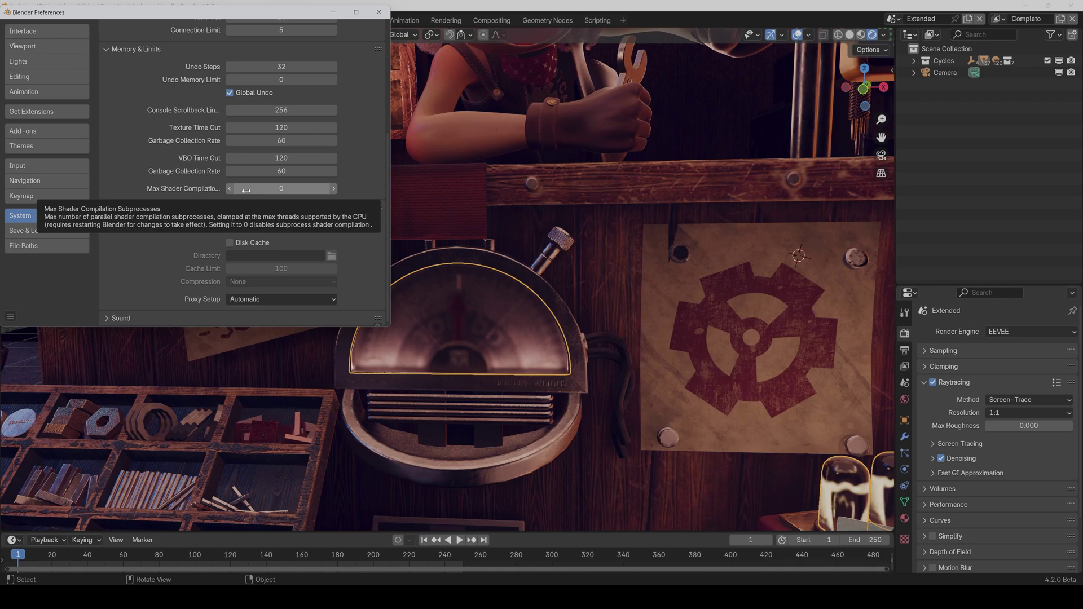
{"action": "left_click", "coordinate": [246, 191]}
{"action": "type", "text": "16"}
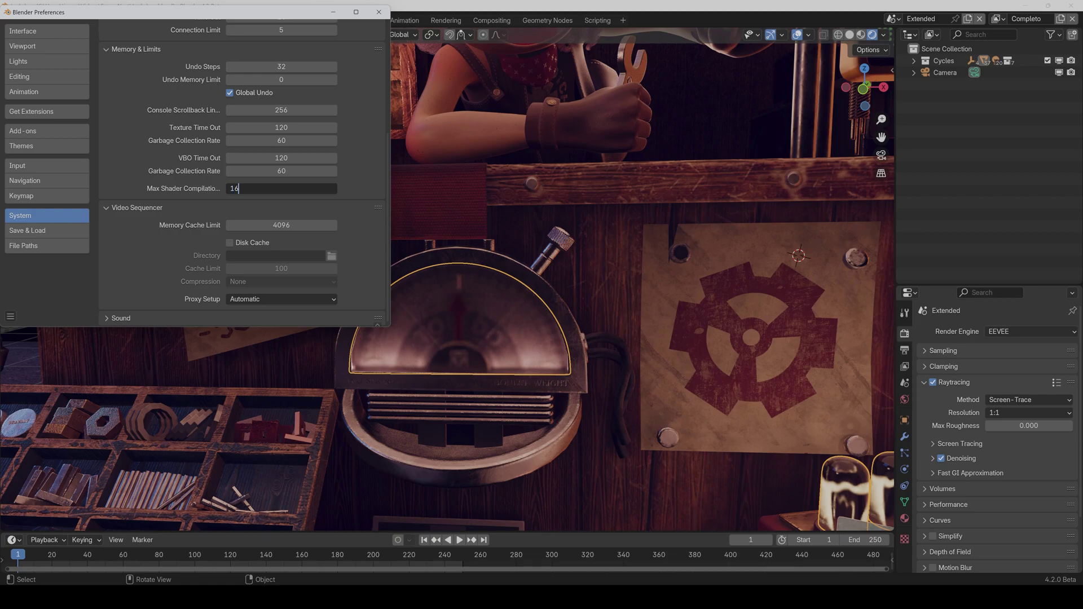
{"action": "key", "text": "Return"}
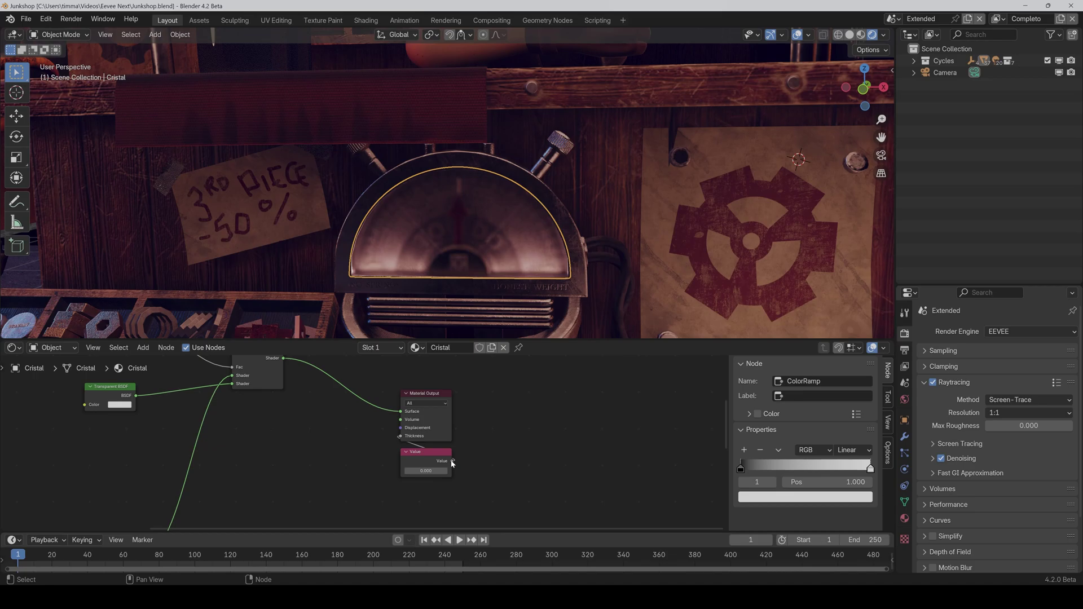
Step: Link the Cristal material's Value node output to the Material Output Thickness socket
{"action": "left_click_drag", "start_coordinate": [451, 464], "coordinate": [469, 462]}
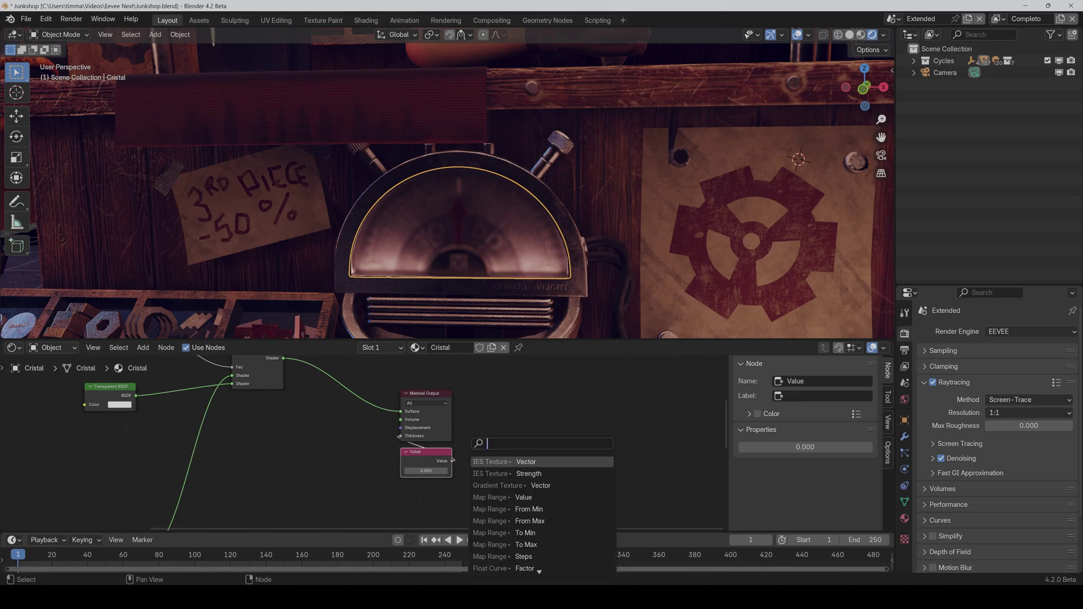
{"action": "left_click_drag", "start_coordinate": [401, 437], "coordinate": [401, 436]}
{"action": "left_click", "coordinate": [407, 437]}
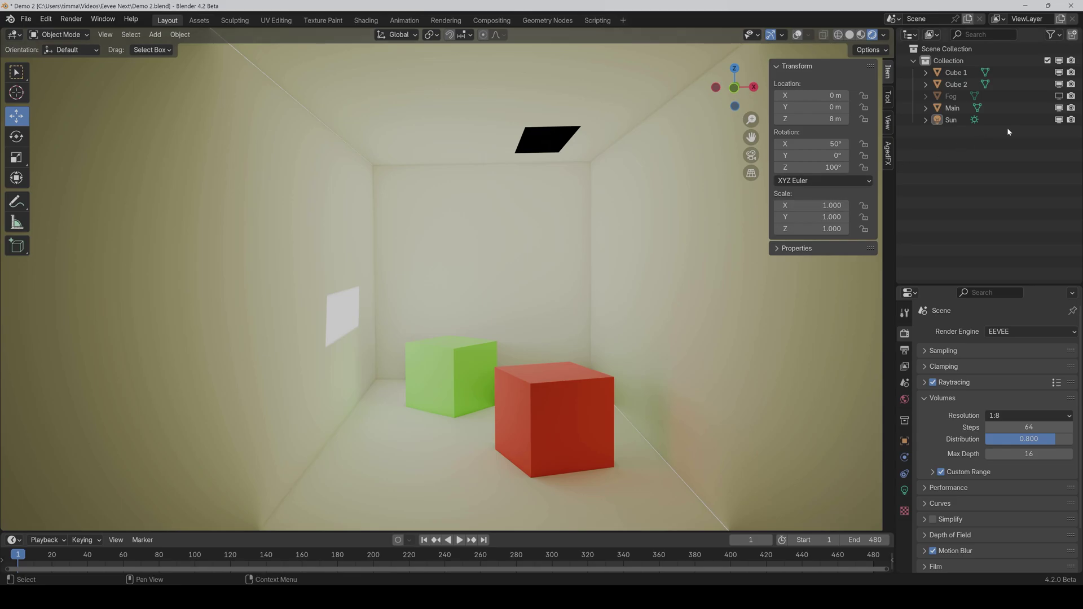
Step: Show the Fog volume, set Volumes Resolution to 1:1, and tilt the Sun's Rotation X
{"action": "left_click", "coordinate": [1059, 96]}
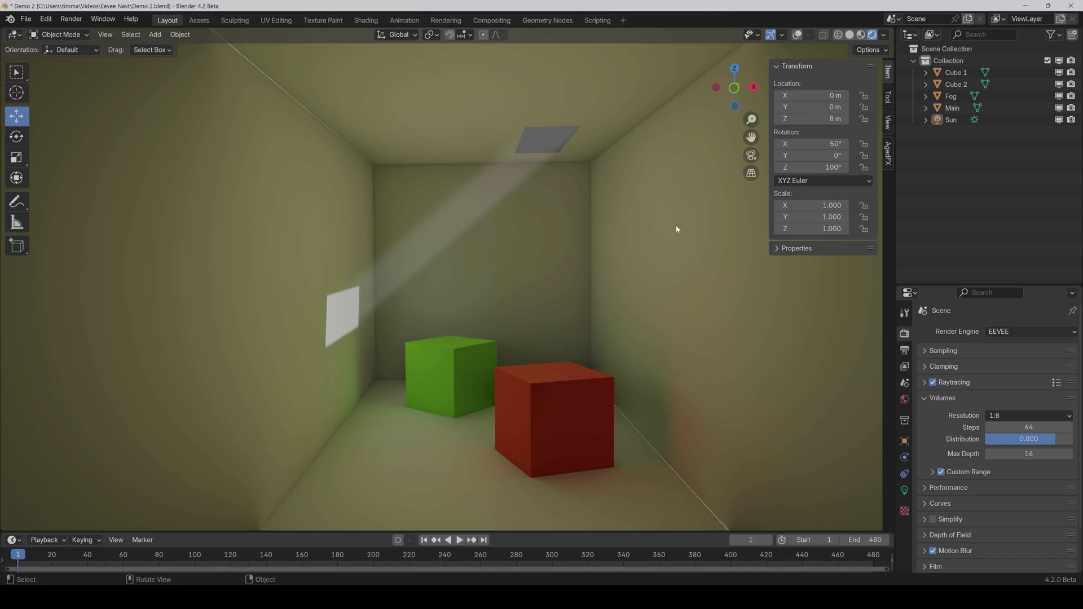
{"action": "mouse_move", "coordinate": [813, 144]}
{"action": "left_mouse_down"}
{"action": "mouse_move", "coordinate": [836, 144]}
{"action": "mouse_move", "coordinate": [745, 144]}
{"action": "mouse_move", "coordinate": [824, 144]}
{"action": "left_mouse_up"}
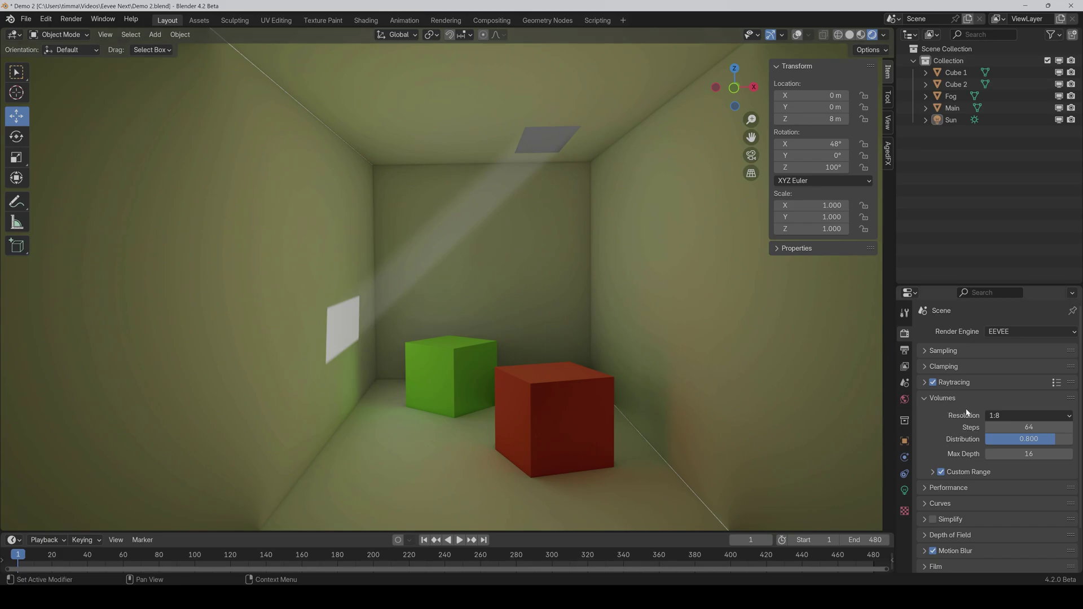
{"action": "left_click", "coordinate": [1007, 415]}
{"action": "left_click", "coordinate": [1005, 427]}
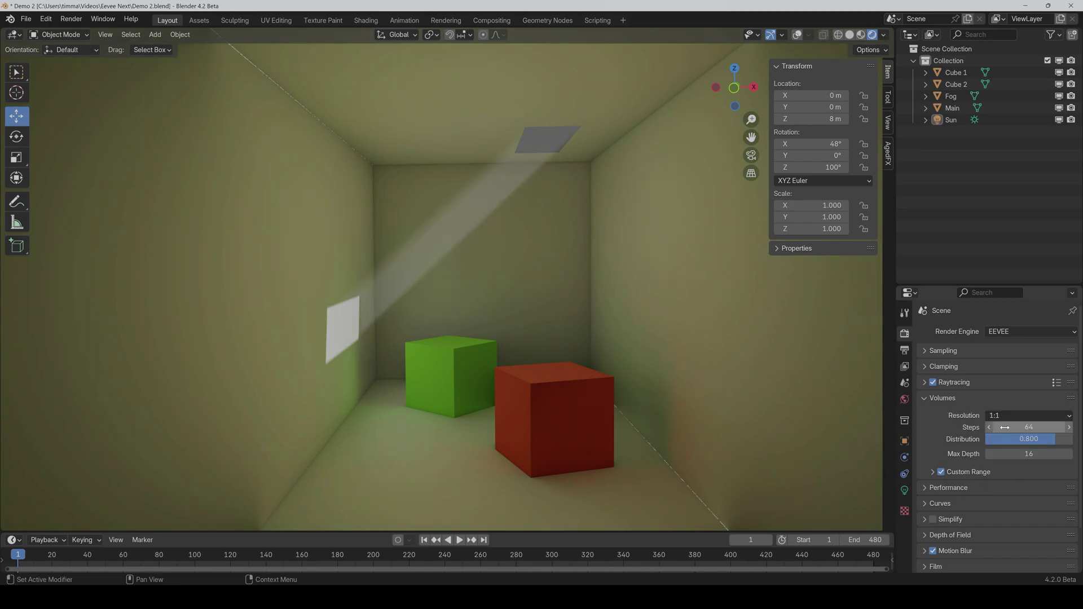
{"action": "mouse_move", "coordinate": [824, 144]}
{"action": "left_mouse_down"}
{"action": "mouse_move", "coordinate": [847, 144]}
{"action": "mouse_move", "coordinate": [804, 143]}
{"action": "mouse_move", "coordinate": [826, 141]}
{"action": "left_mouse_up"}
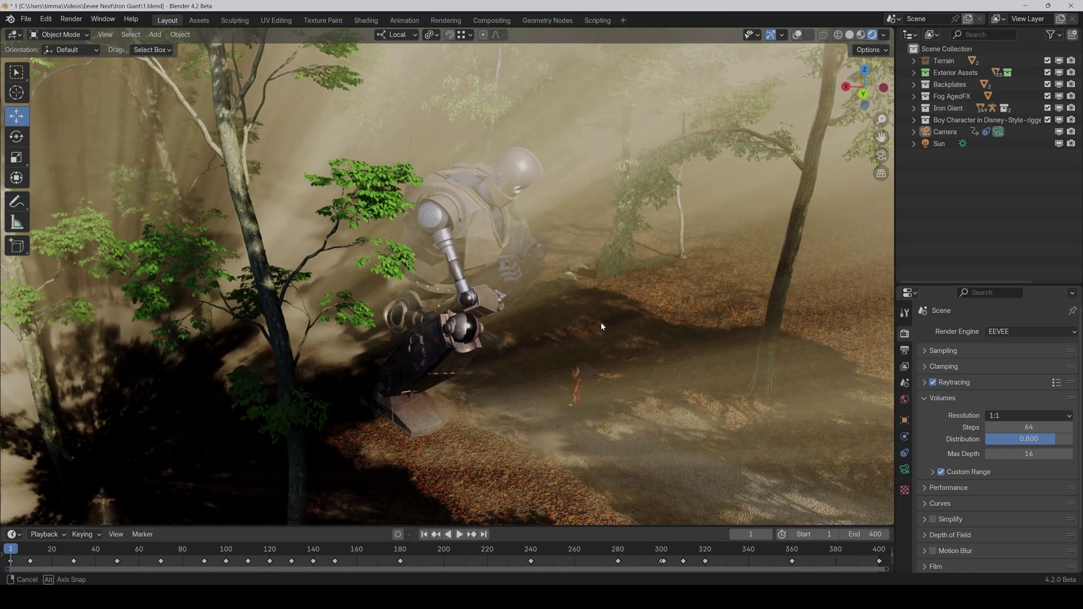
{"action": "middle_click_drag", "start_coordinate": [601, 323], "coordinate": [581, 316]}
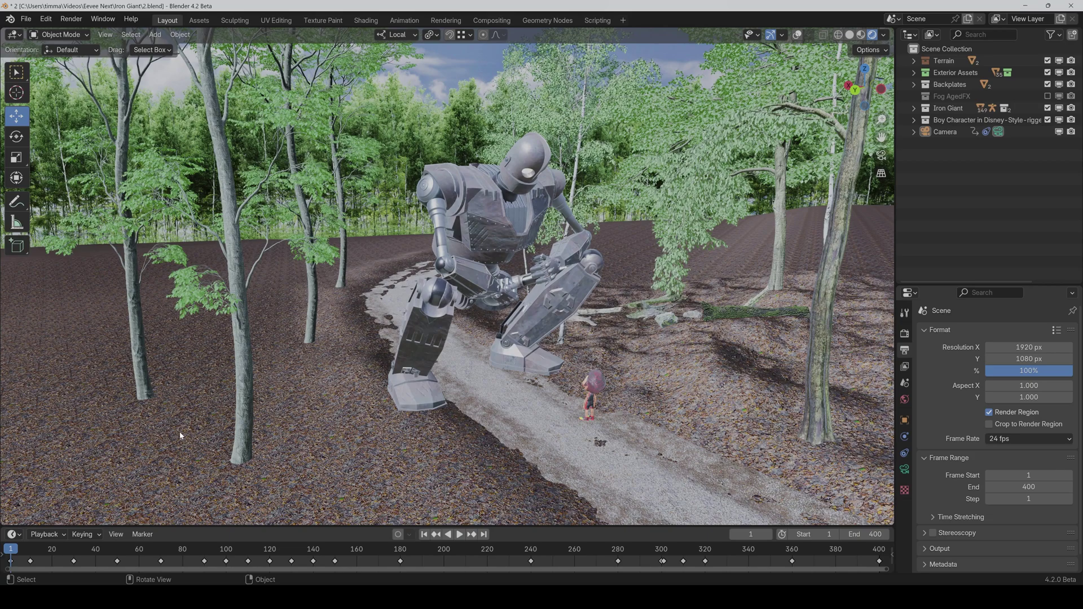
Step: Enable Shadow under the World's Settings > Sun so the HDRI sun casts shadows
{"action": "left_click", "coordinate": [906, 400]}
{"action": "left_click", "coordinate": [942, 398]}
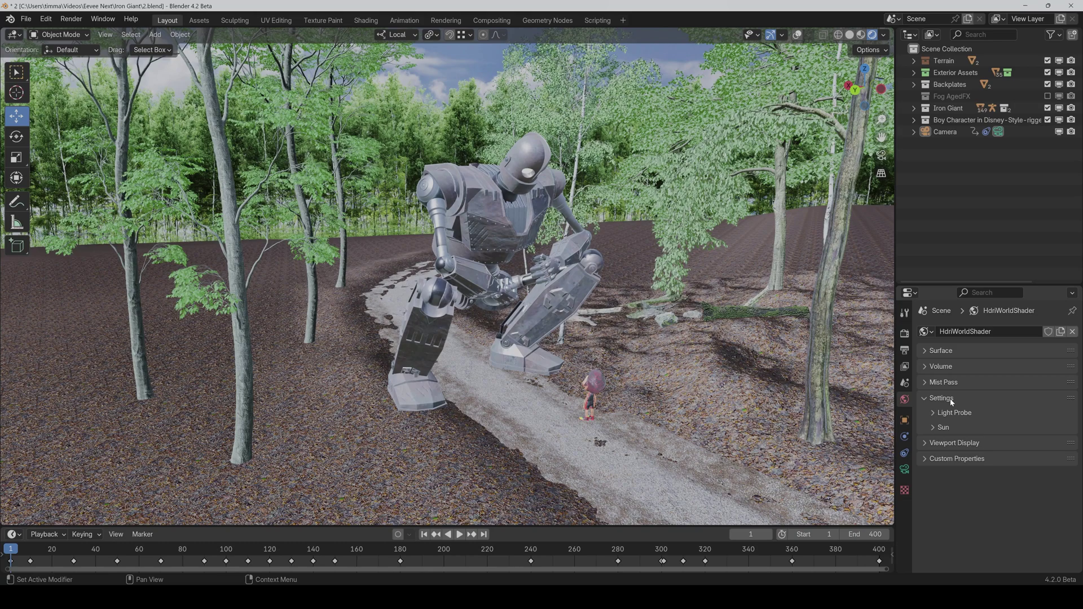
{"action": "left_click", "coordinate": [944, 428]}
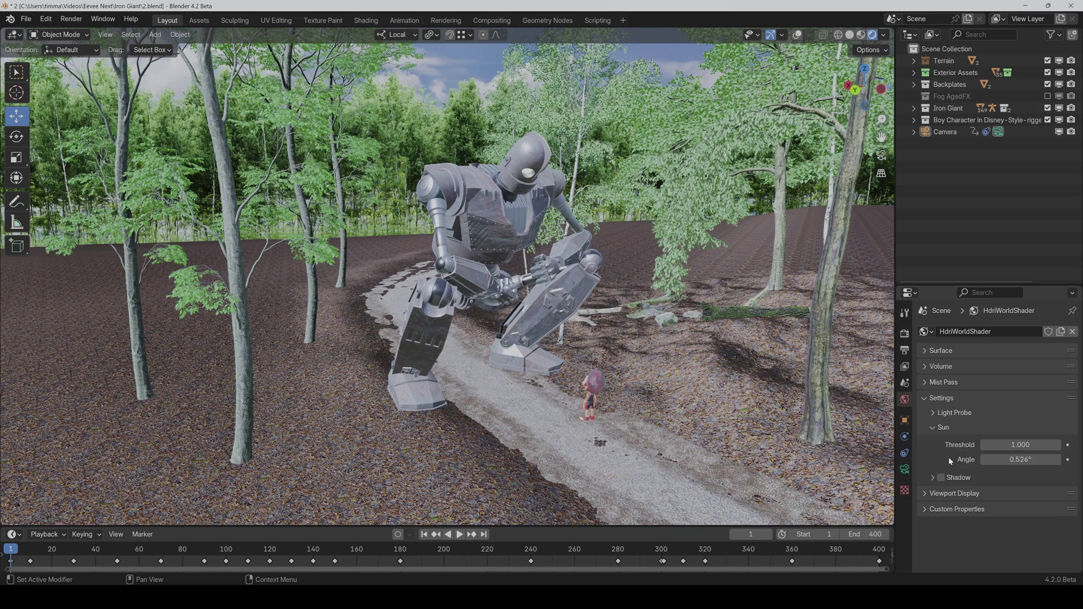
{"action": "left_click", "coordinate": [941, 478]}
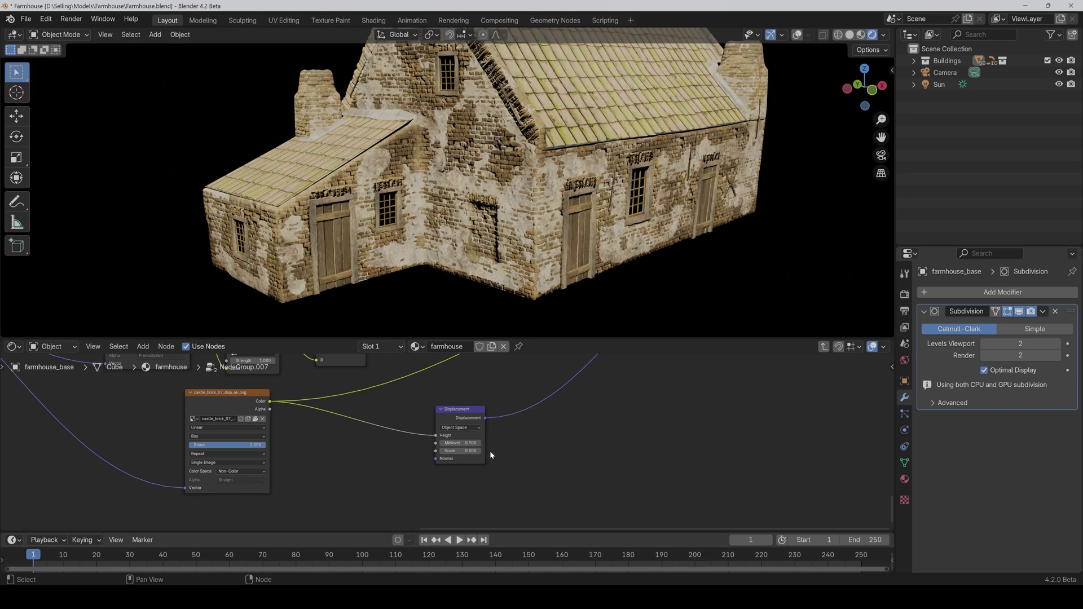
Step: Raise the Displacement Scale on farmhouse_base, then adjust Main_roof's Displacement Scale
{"action": "mouse_move", "coordinate": [460, 451]}
{"action": "left_mouse_down"}
{"action": "mouse_move", "coordinate": [500, 451]}
{"action": "mouse_move", "coordinate": [474, 451]}
{"action": "left_mouse_up"}
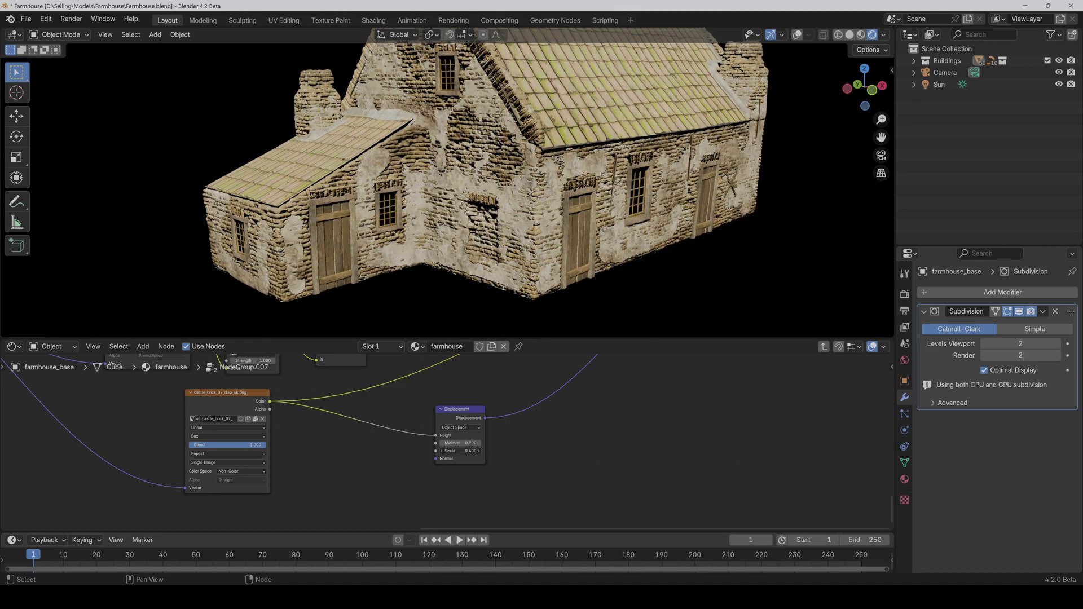
{"action": "left_click", "coordinate": [542, 96]}
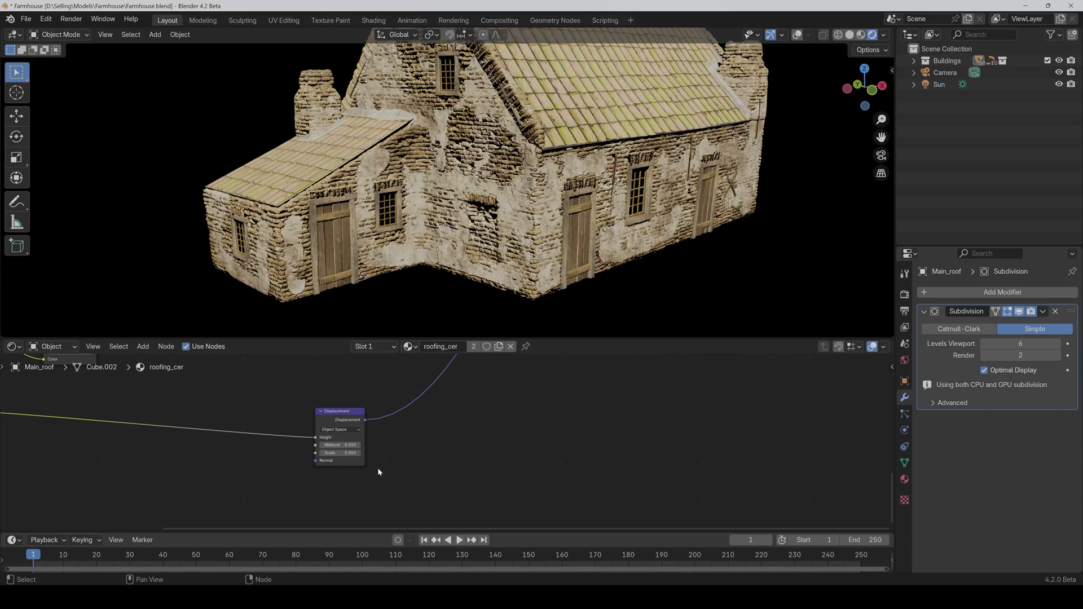
{"action": "mouse_move", "coordinate": [339, 453]}
{"action": "left_mouse_down"}
{"action": "mouse_move", "coordinate": [367, 453]}
{"action": "mouse_move", "coordinate": [339, 453]}
{"action": "left_mouse_up"}
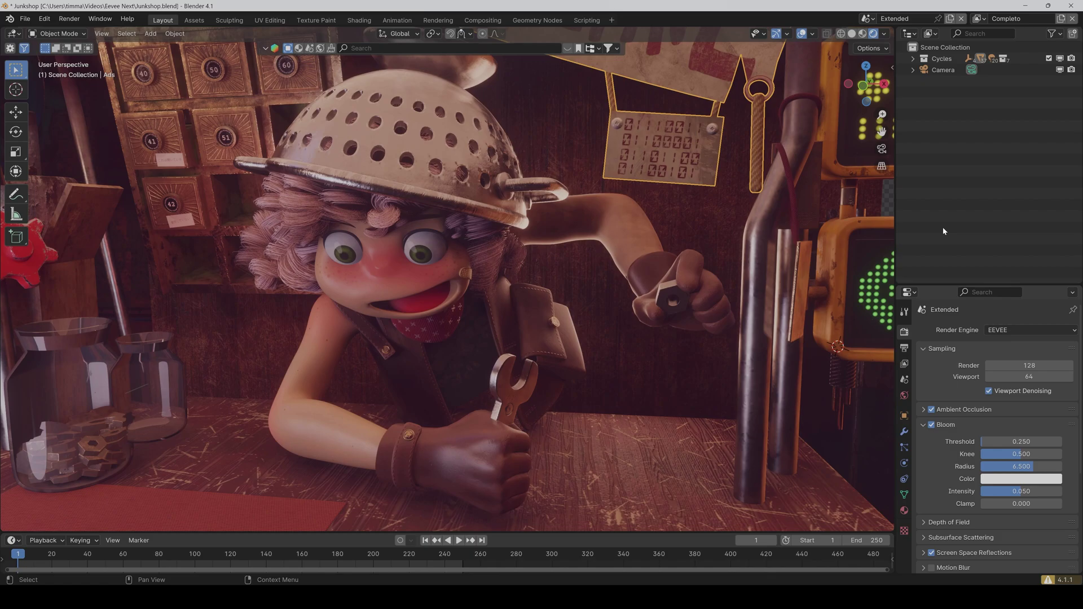
Step: Turn off legacy Bloom and add a Glare node in the Compositing workspace
{"action": "left_click", "coordinate": [932, 426]}
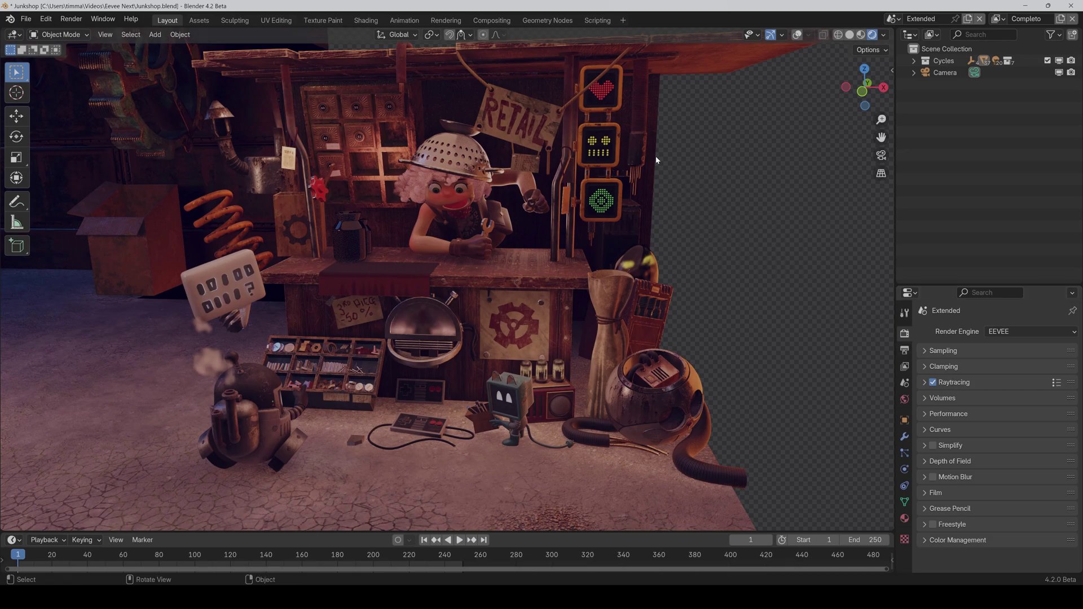
{"action": "left_click", "coordinate": [492, 20]}
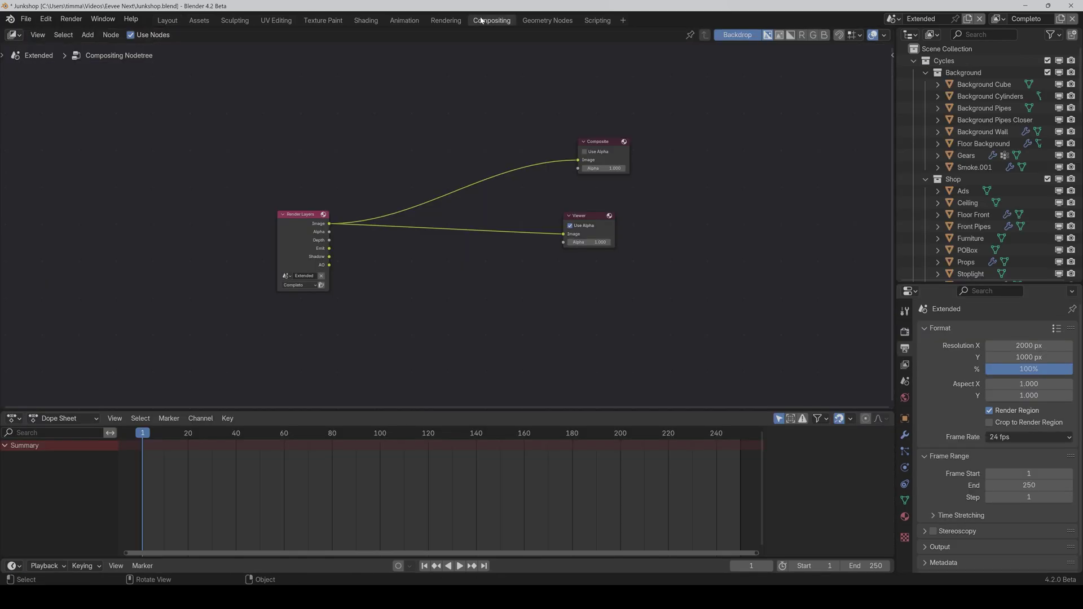
{"action": "key", "text": "shift+a"}
{"action": "left_click", "coordinate": [432, 288]}
{"action": "type", "text": "glare"}
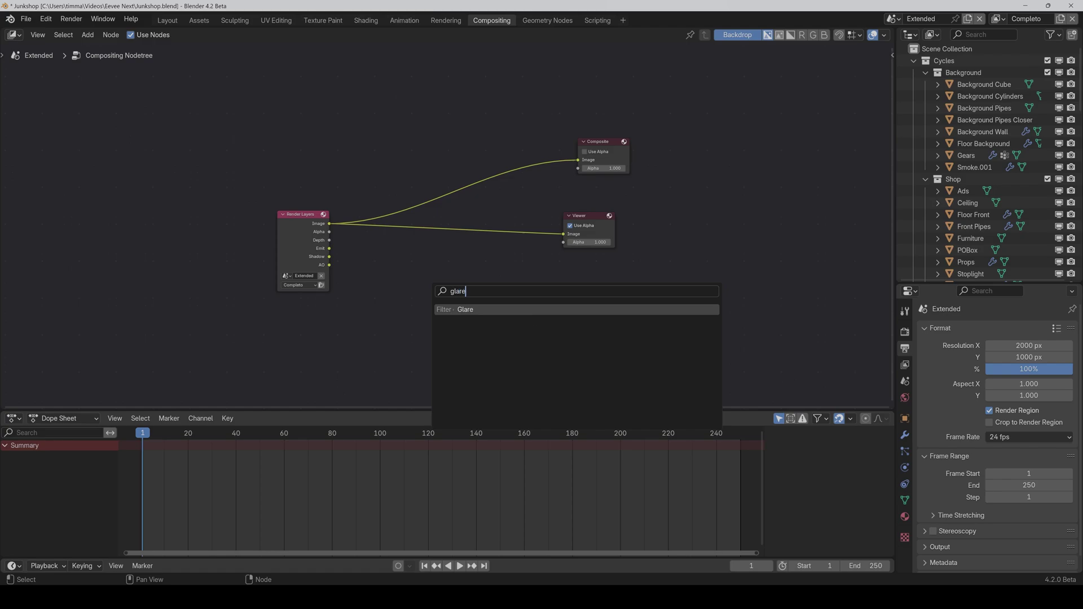
{"action": "key", "text": "Return"}
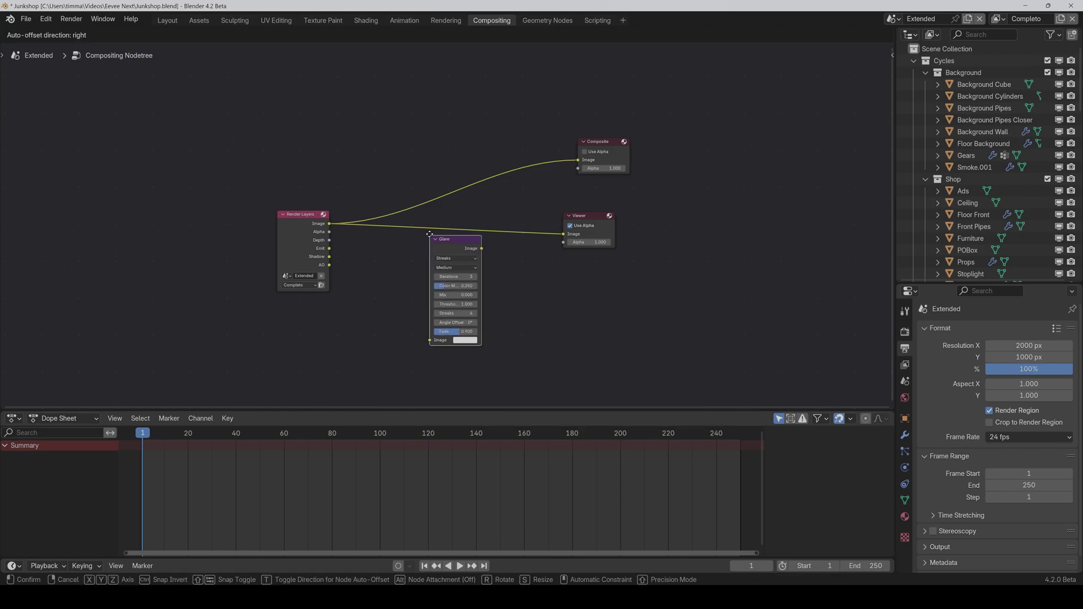
Step: Insert the Glare node between Render Layers and Viewer and set its type to Bloom
{"action": "left_click", "coordinate": [427, 217]}
{"action": "left_click", "coordinate": [441, 240]}
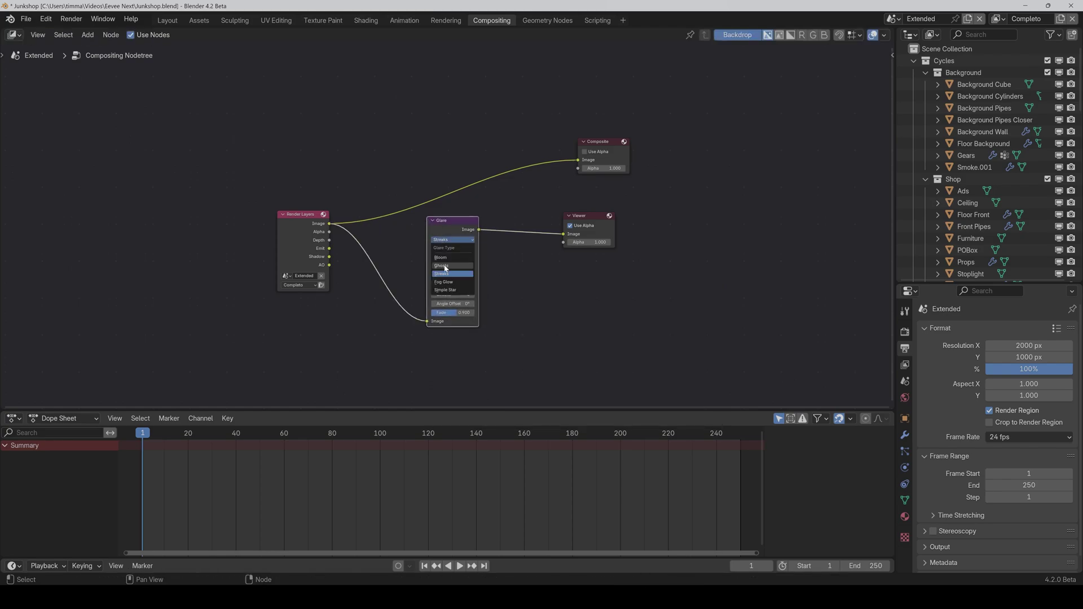
{"action": "left_click", "coordinate": [442, 261]}
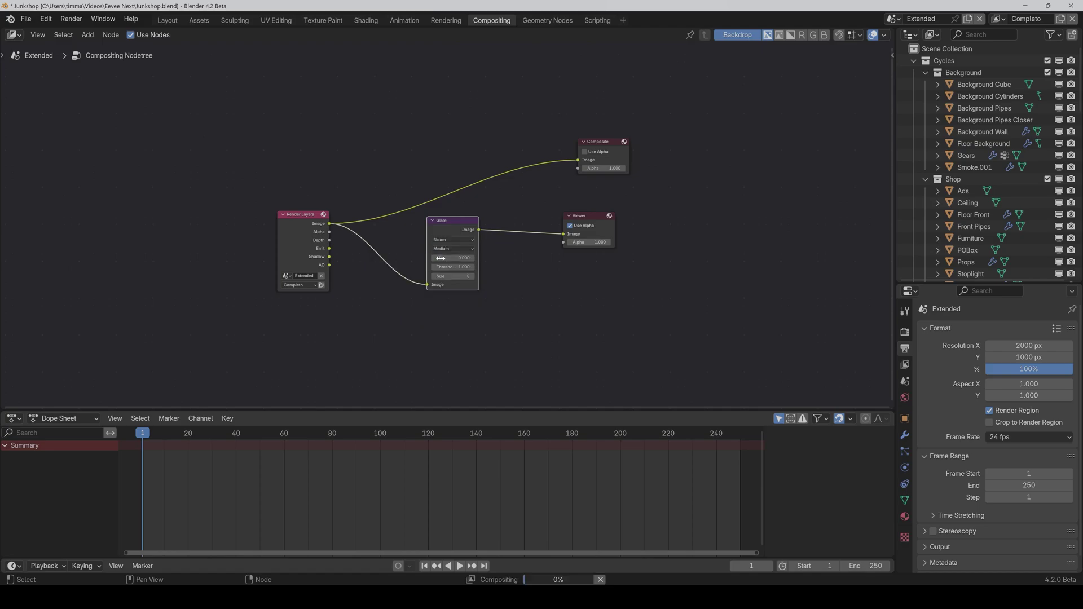